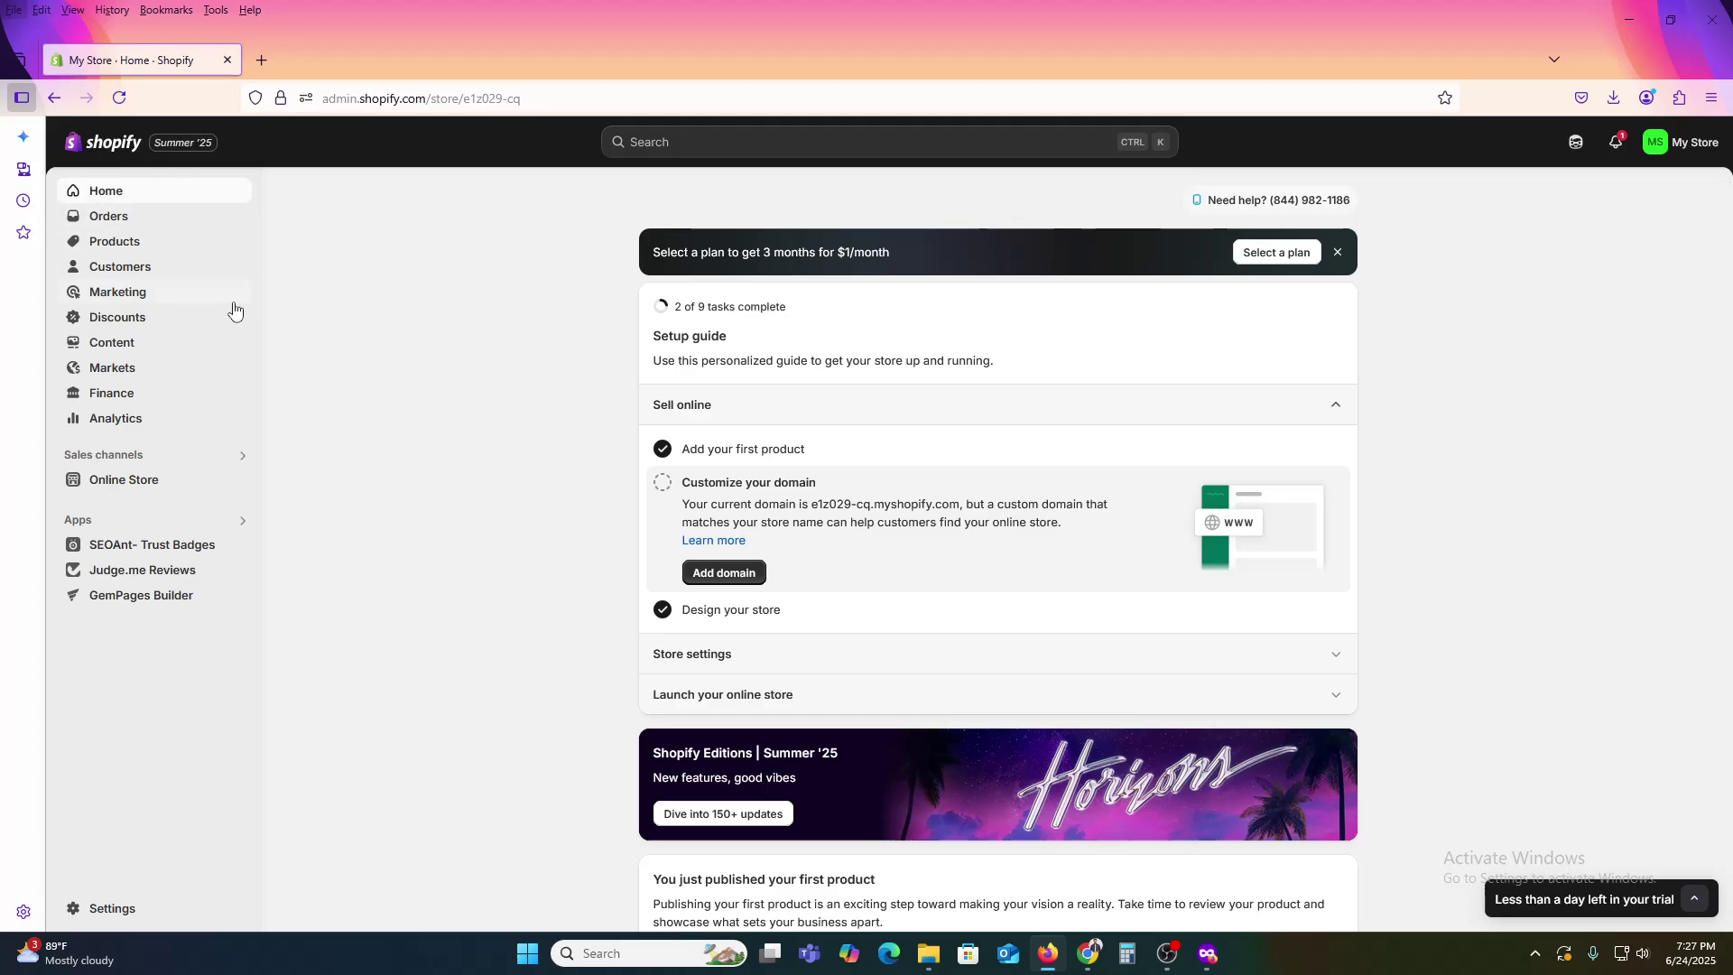
Step: Preview the live online store and look through its home page down to the product listings
left_click(236, 484)
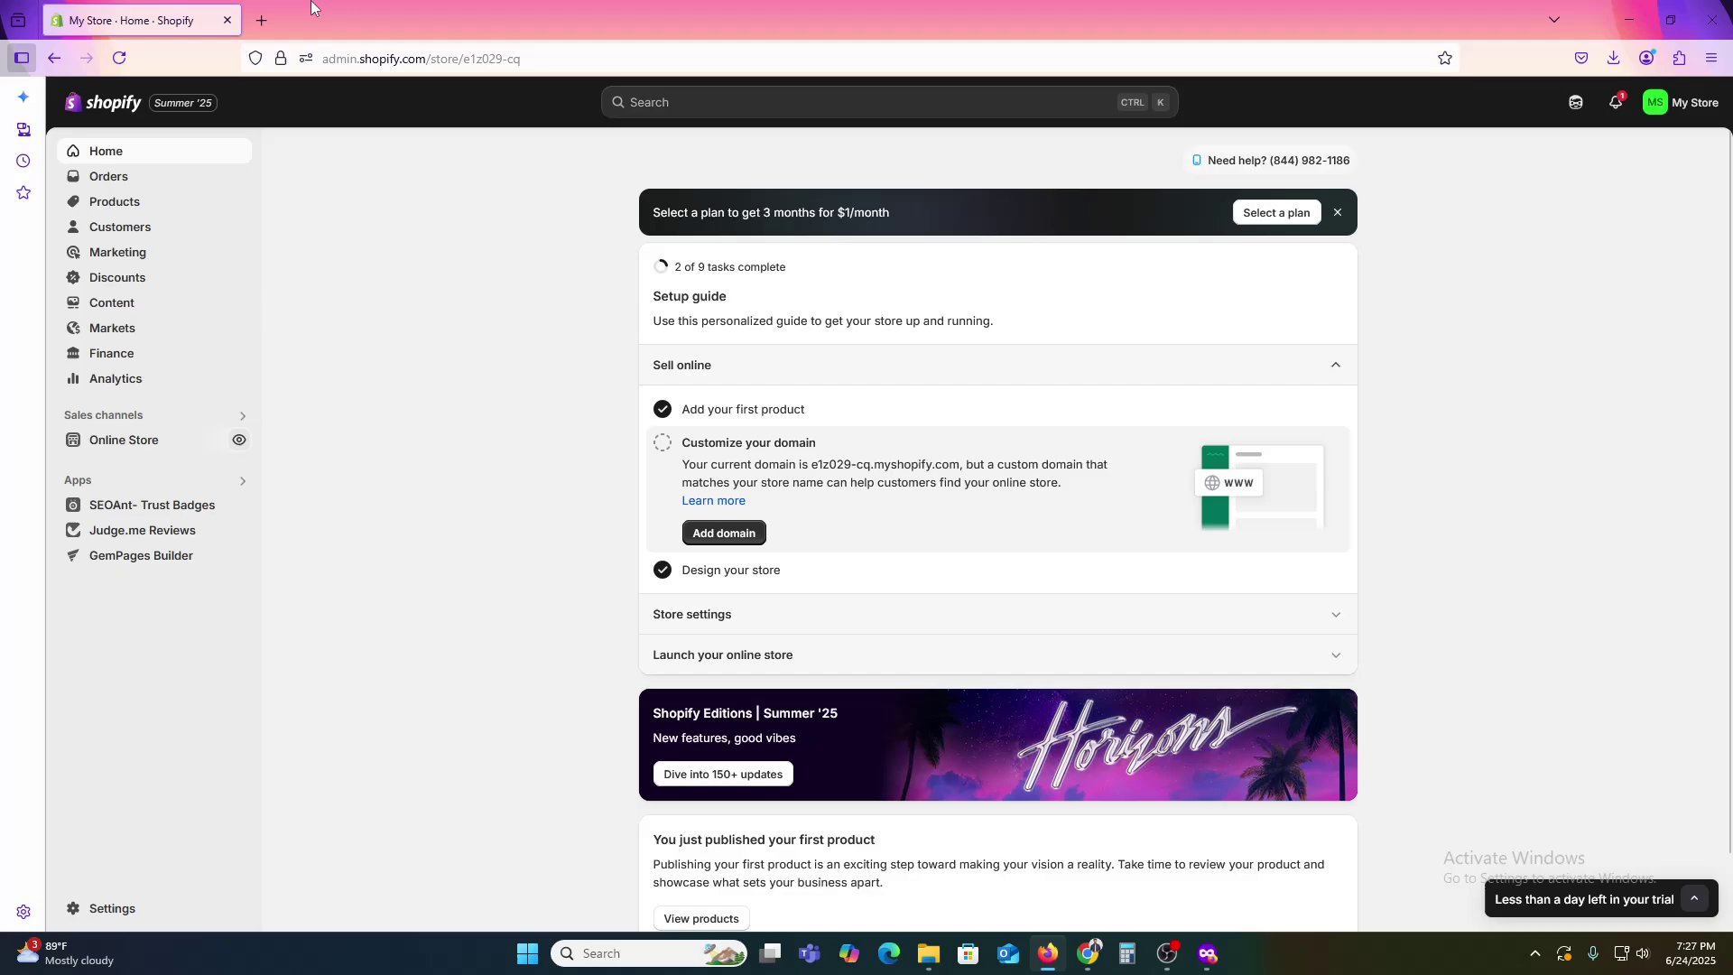
left_click(239, 440)
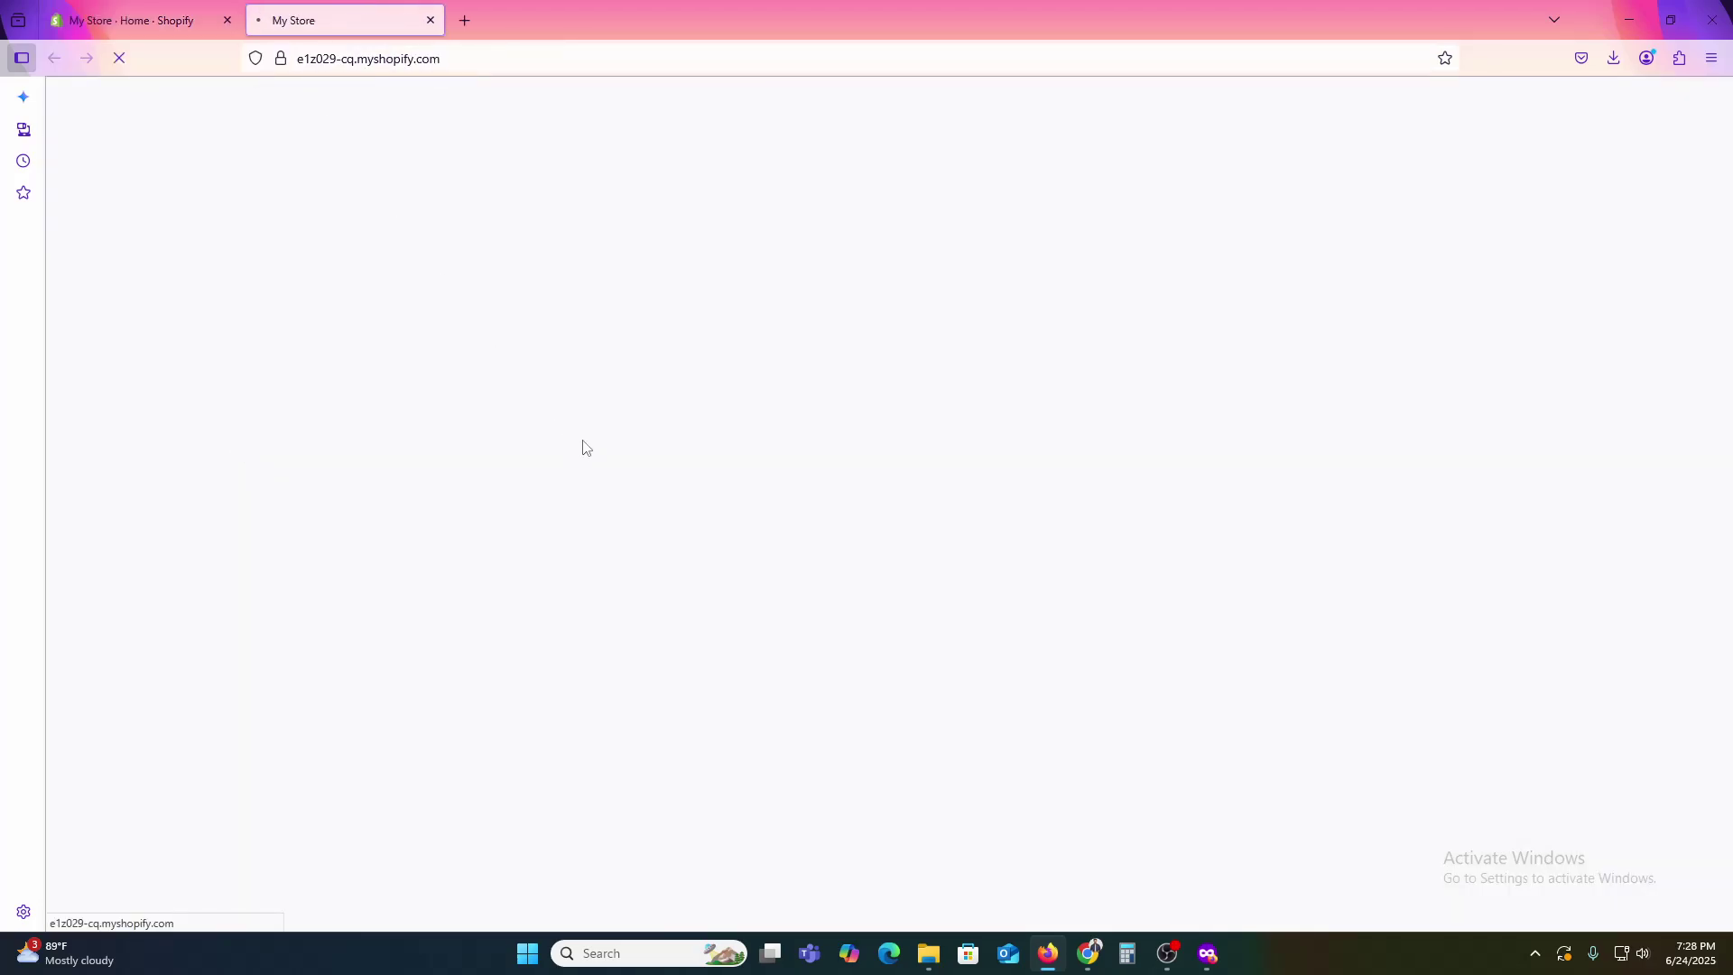
scroll(665, 695, "down", 1)
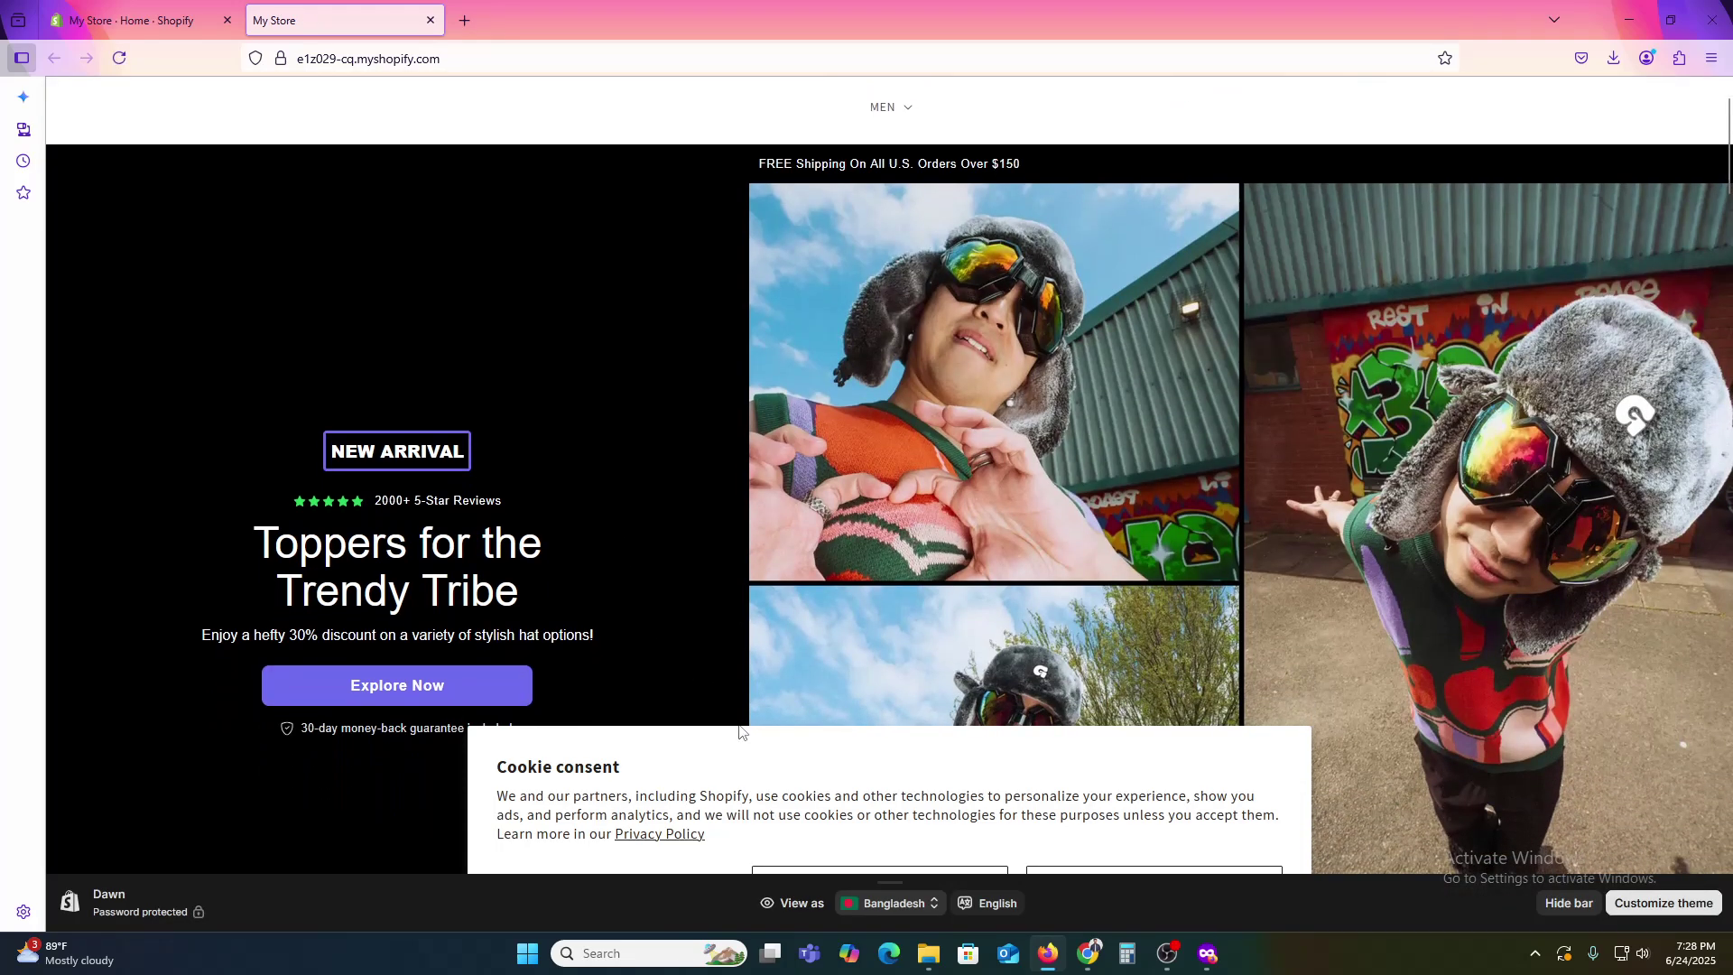
scroll(663, 610, "up", 1)
scroll(665, 619, "down", 15)
scroll(683, 471, "up", 3)
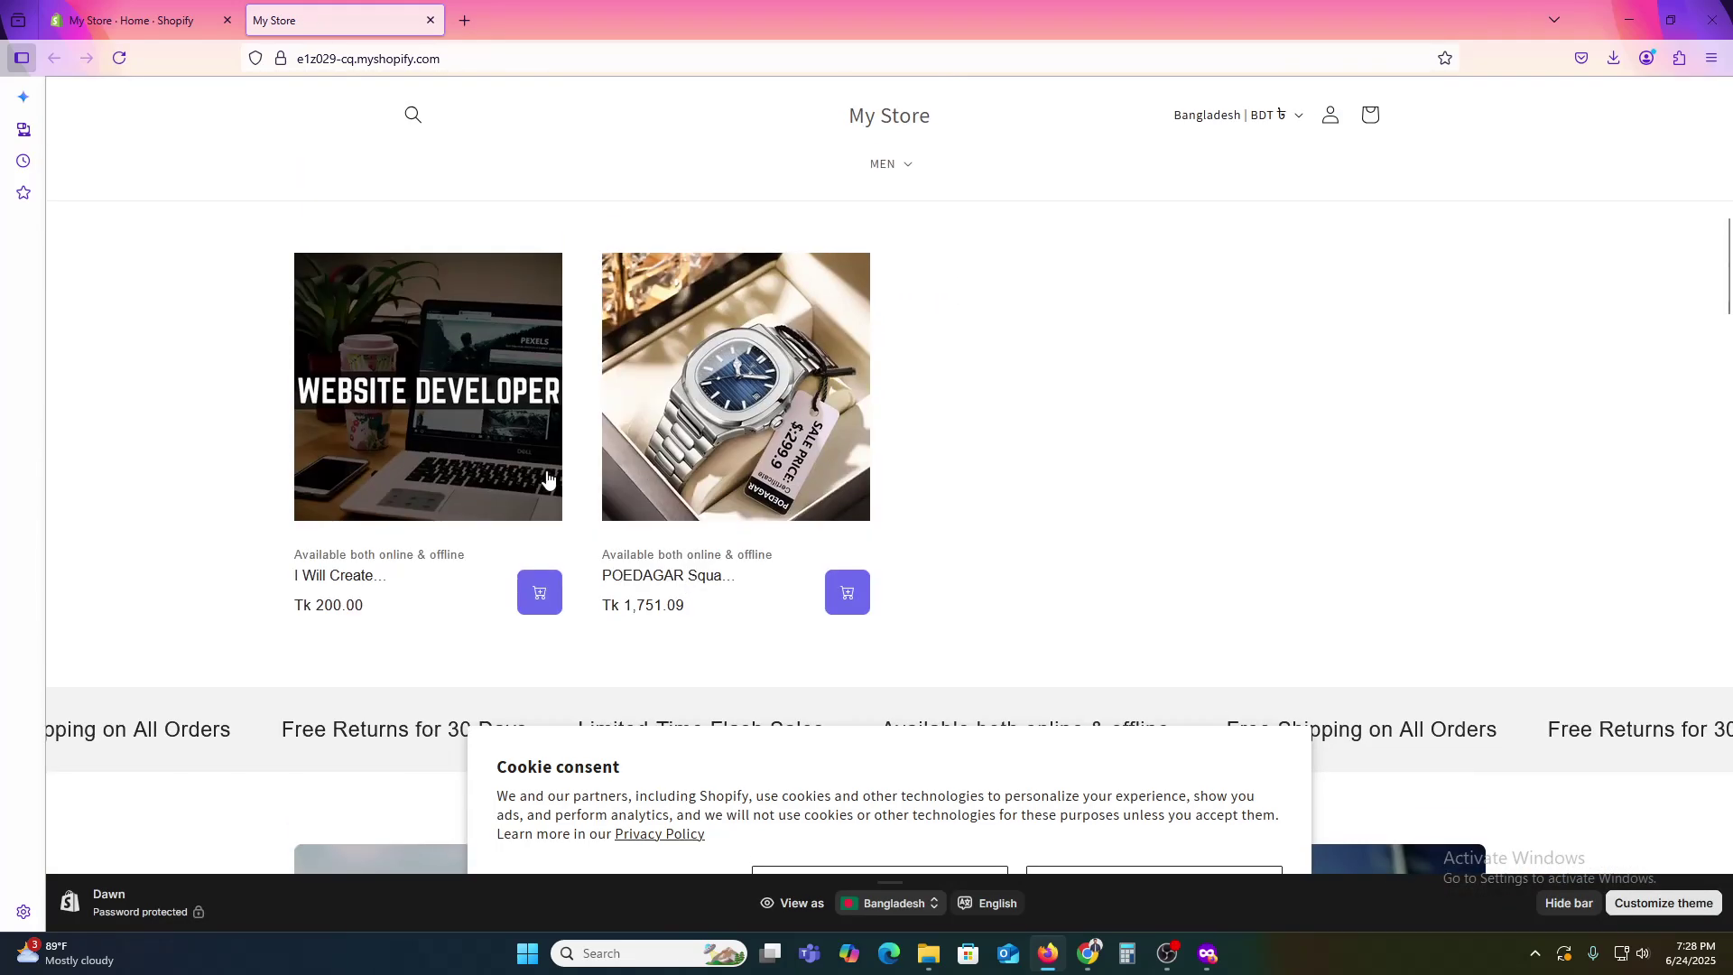
Step: Return to the store admin and open the Shopify App Store from the Apps and sales channels settings
left_click(138, 7)
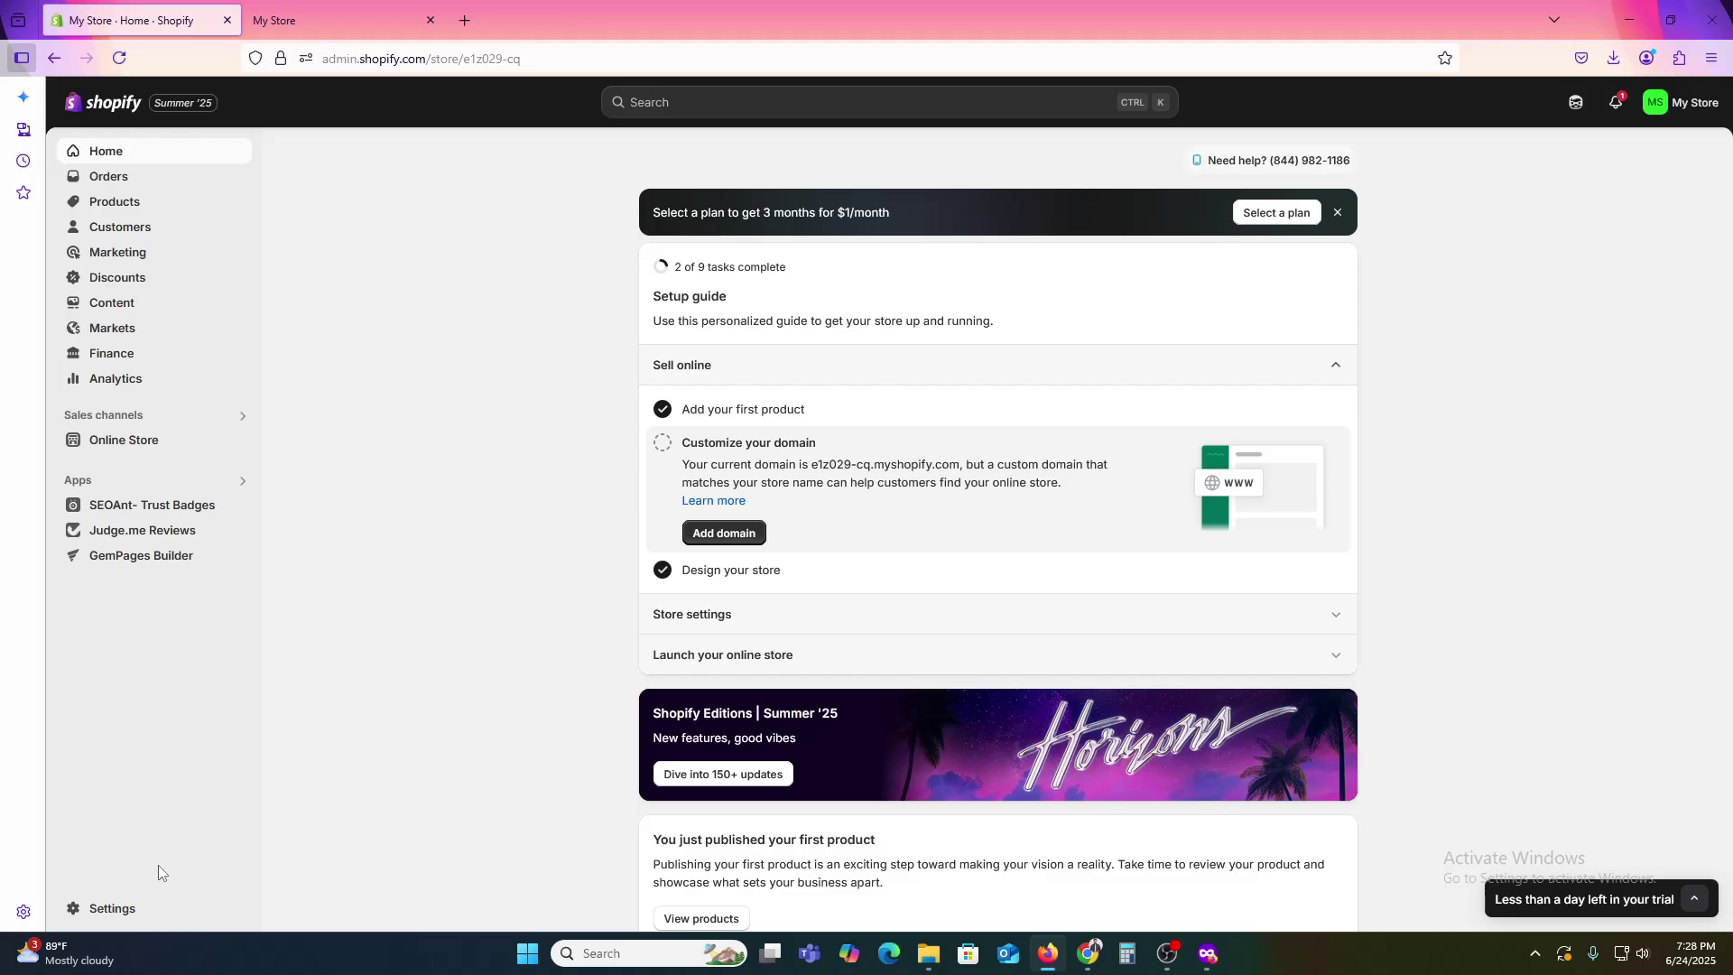
left_click(120, 917)
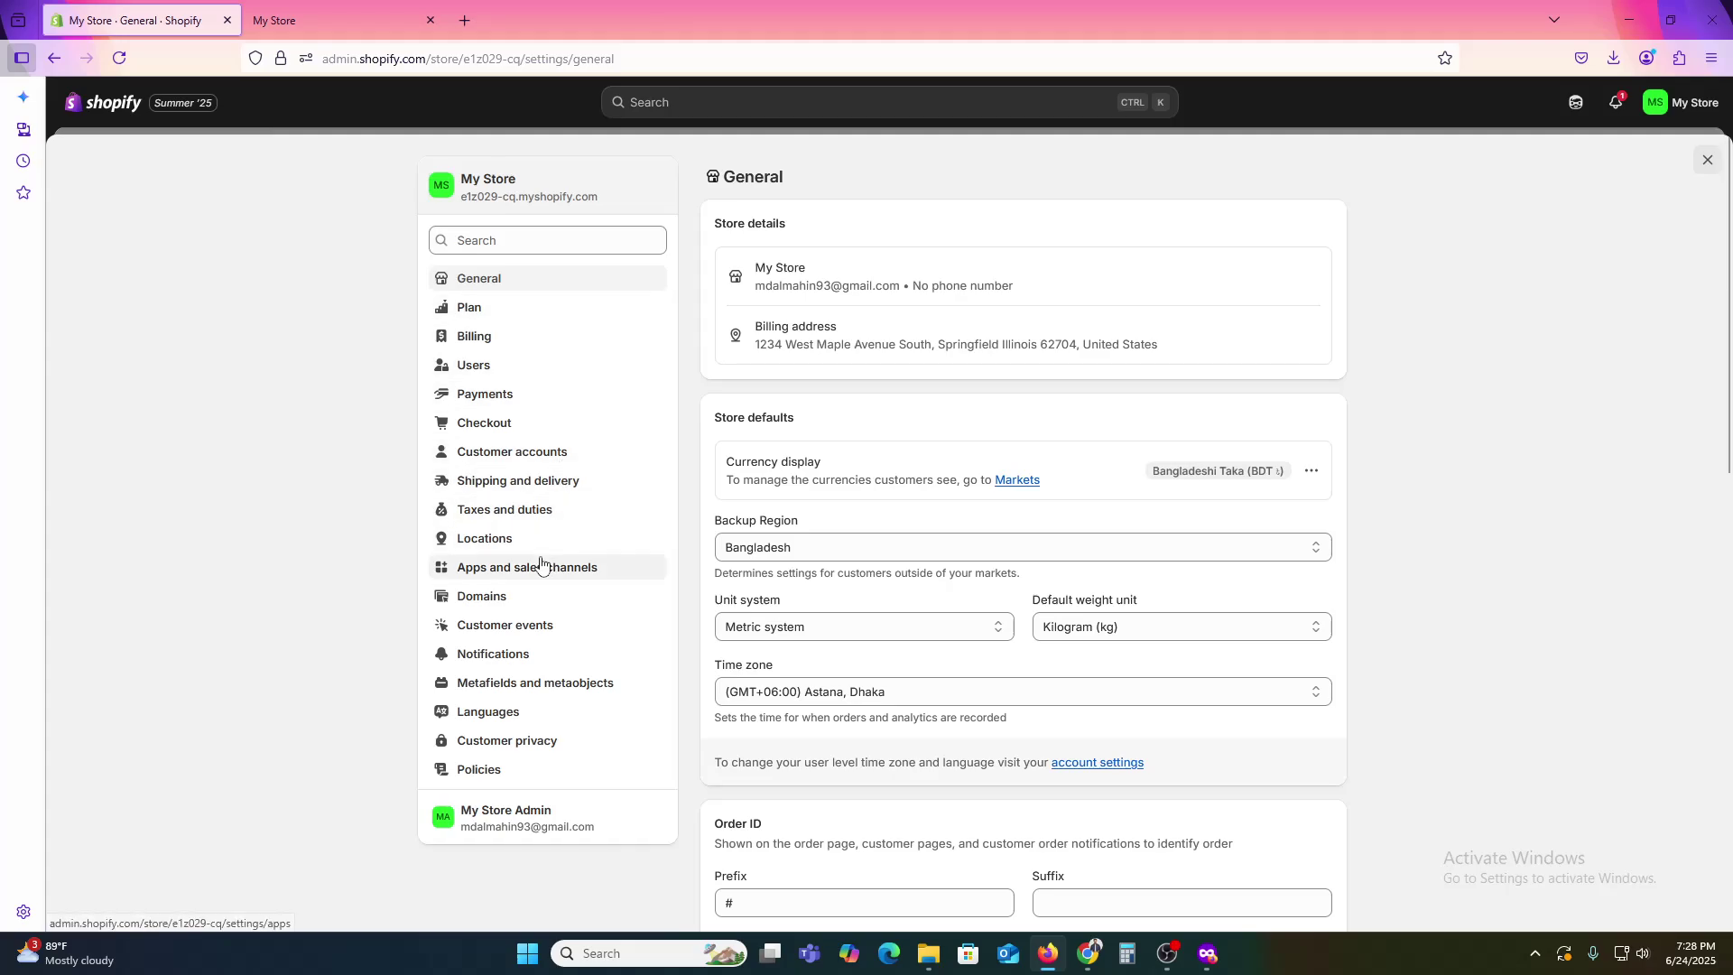
left_click(582, 567)
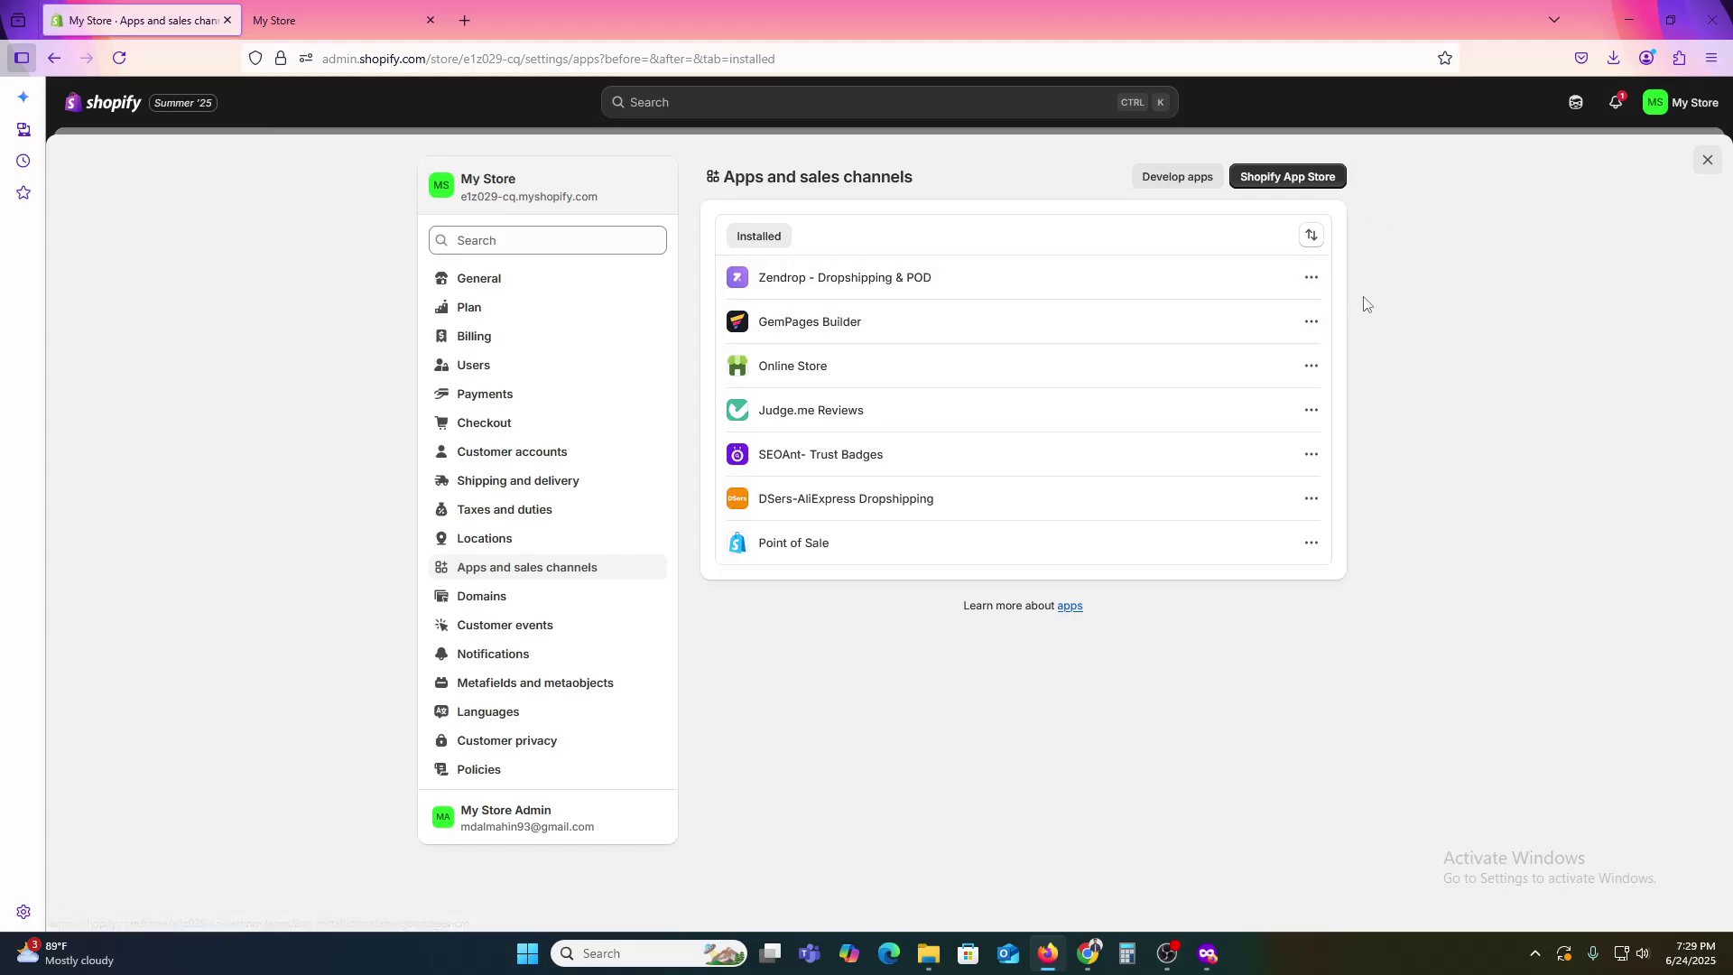
left_click(1301, 178)
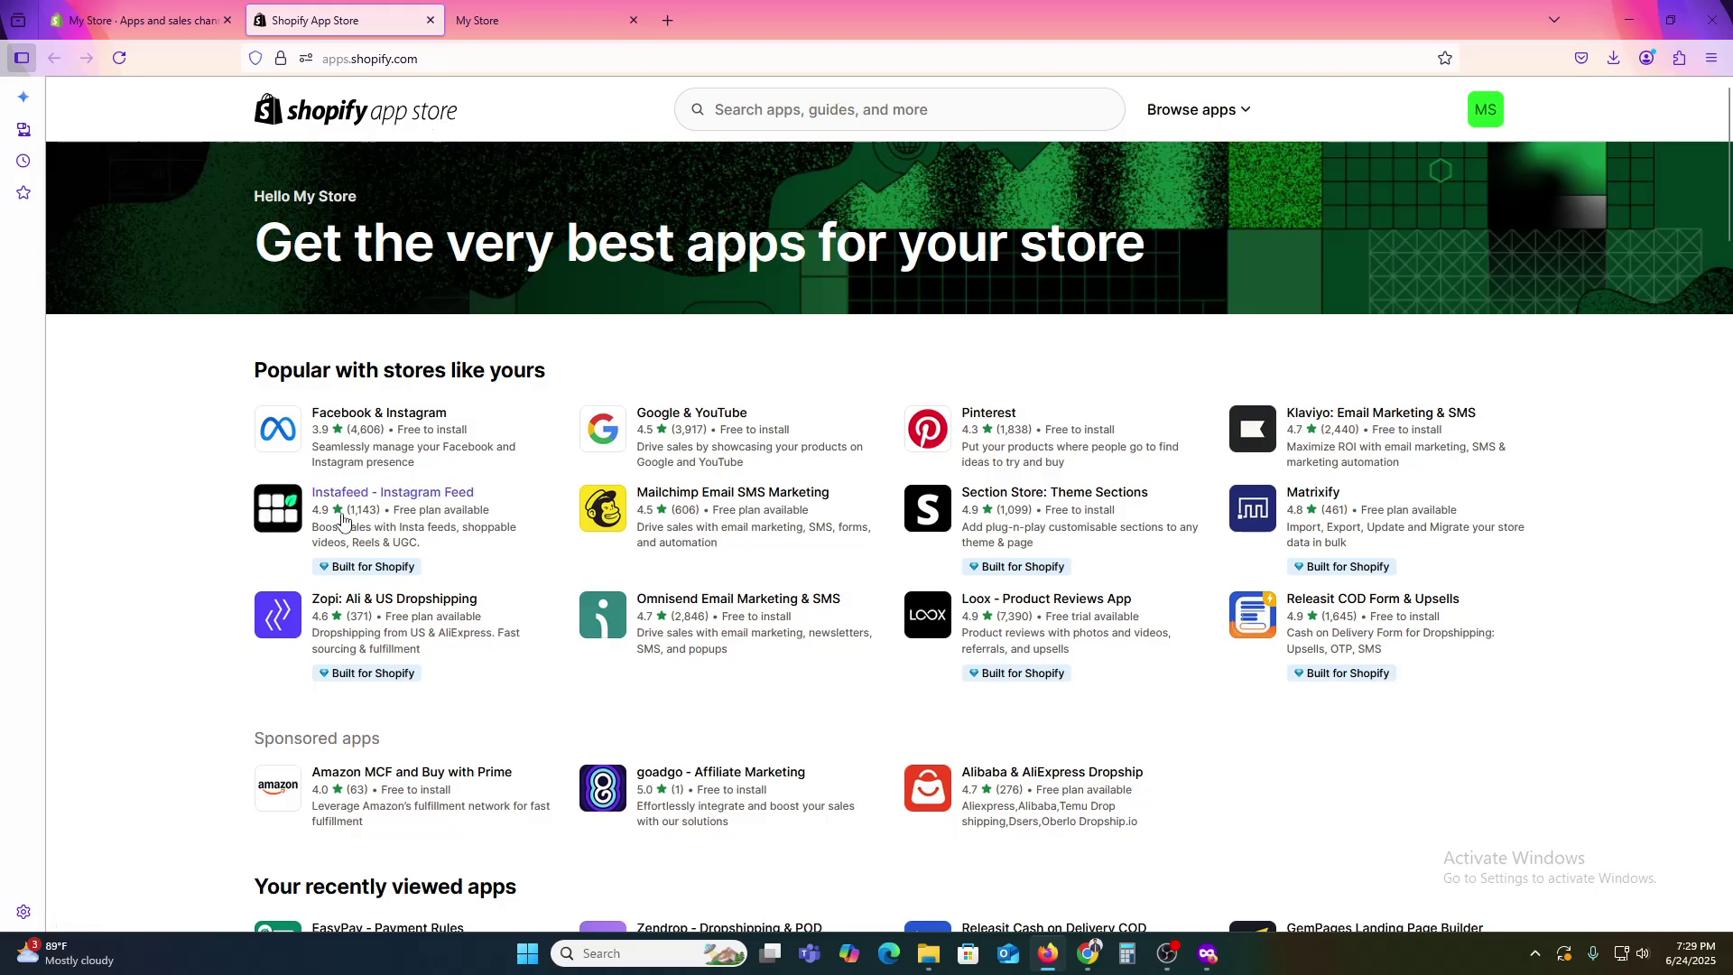
left_click_drag(263, 374, 531, 371)
left_click(530, 371)
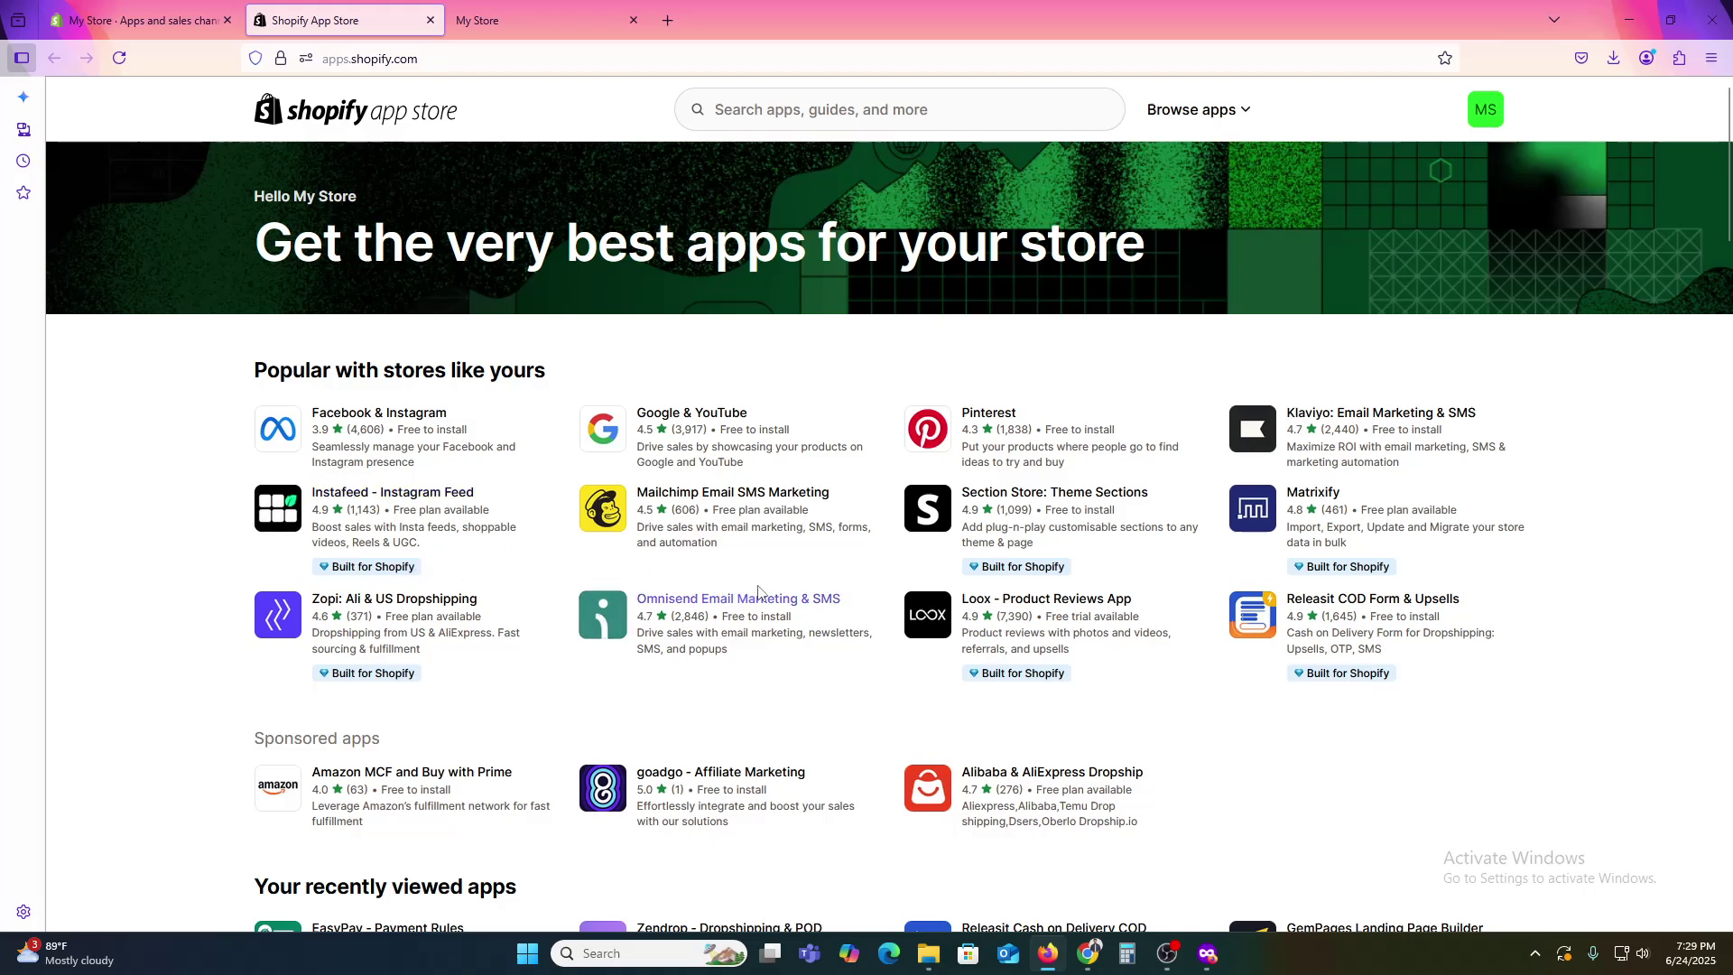
Step: Search the app store for "Affilate marketing" and open the UpPromote Affiliate Marketing listing
left_click(849, 107)
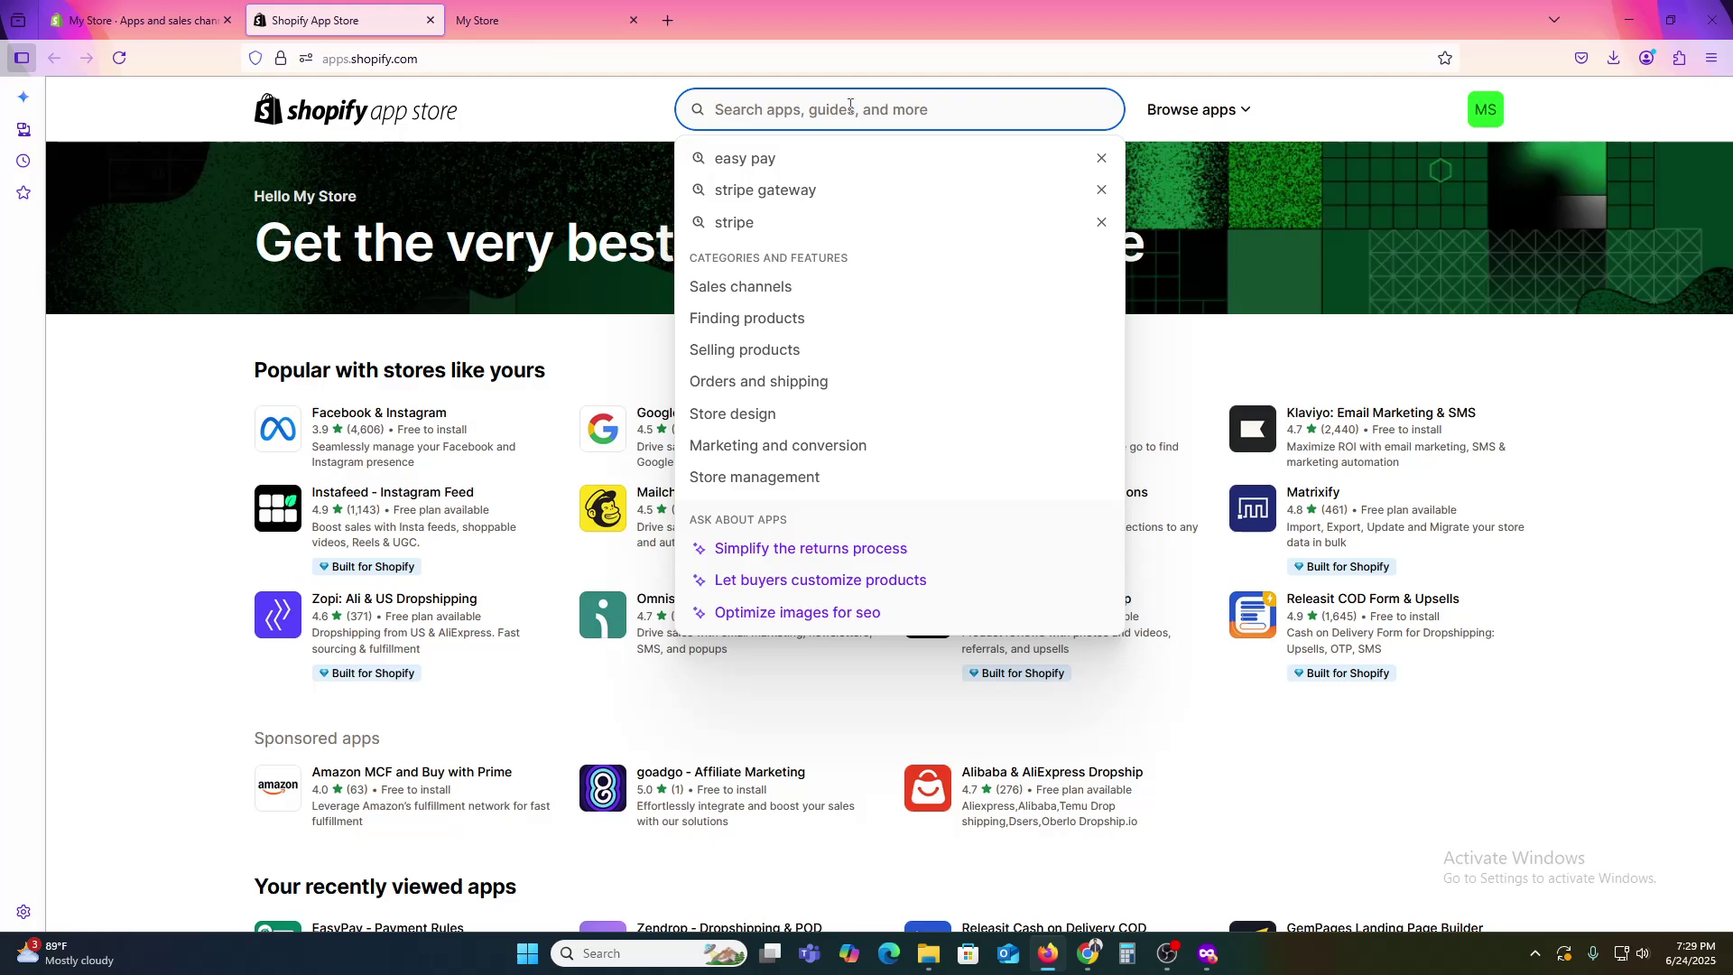
type("A")
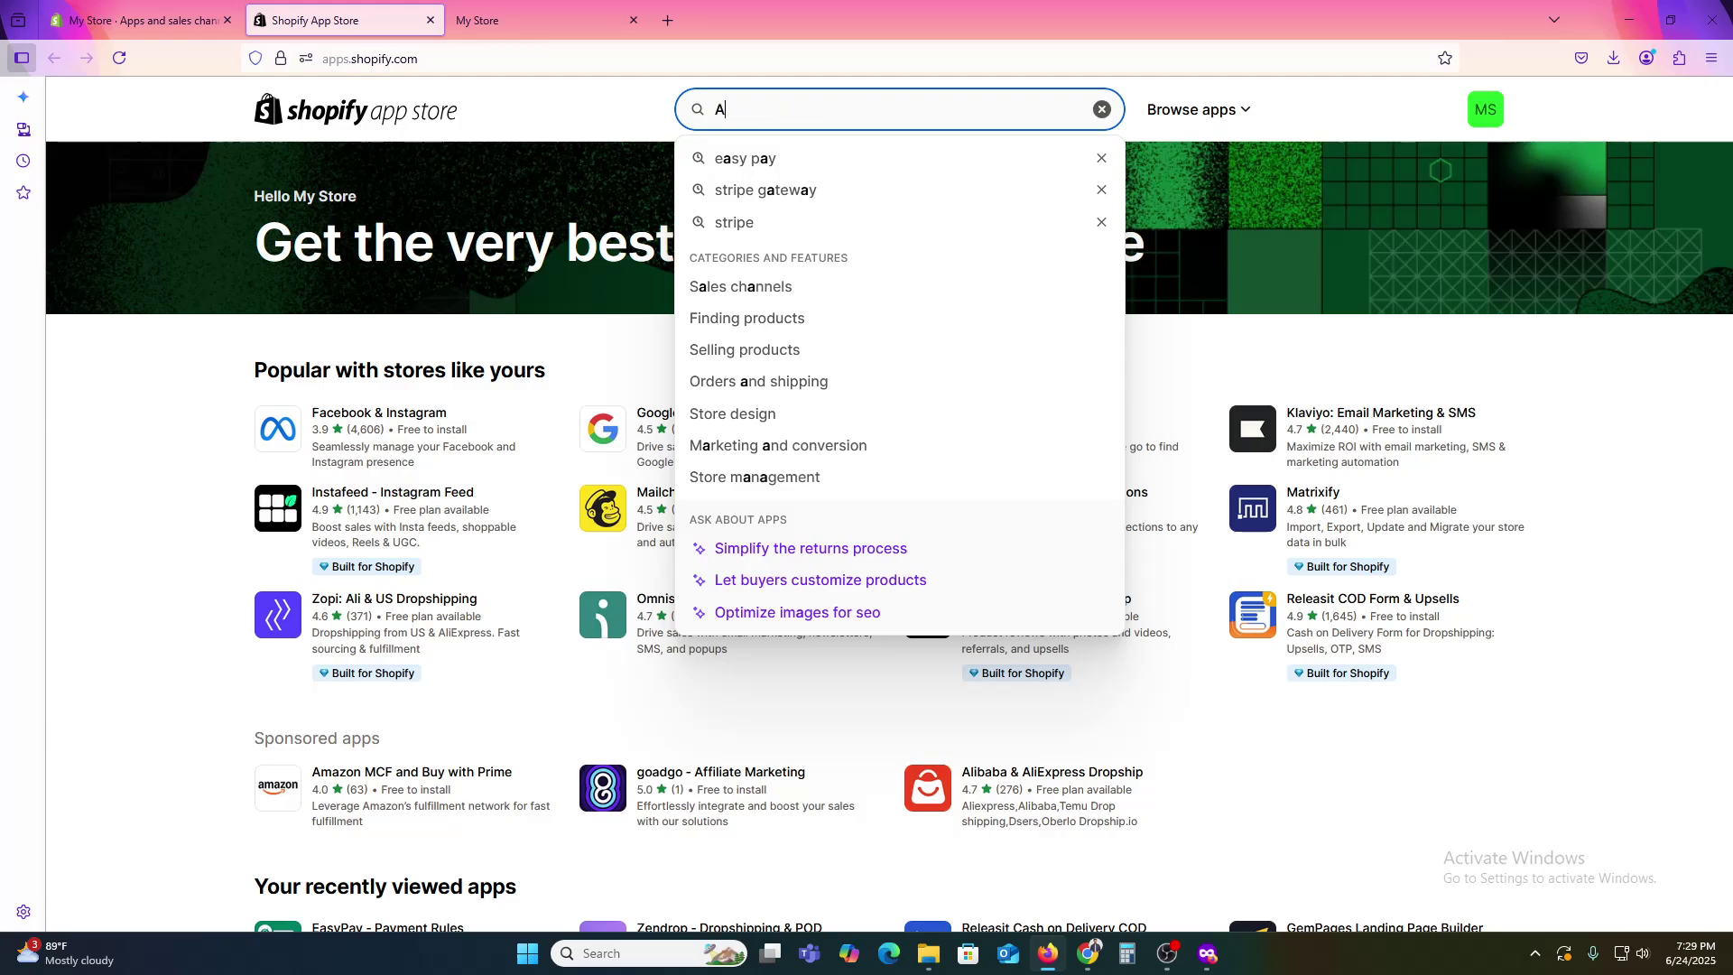
type("ffilate")
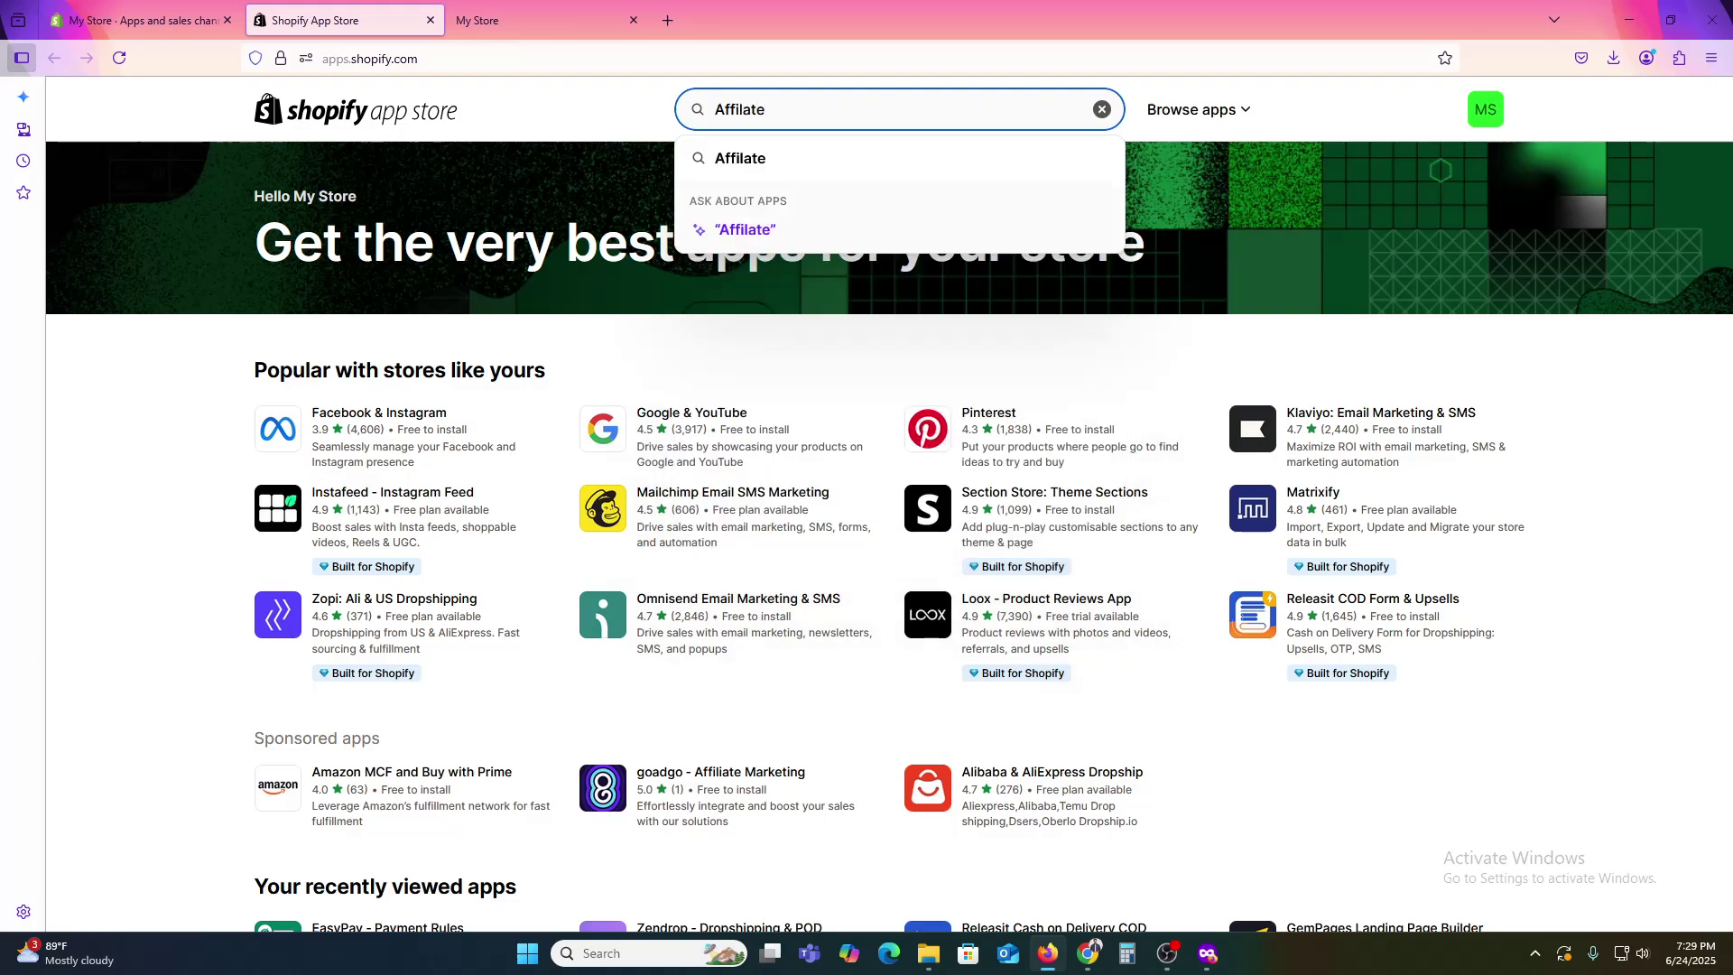
type(" marketing")
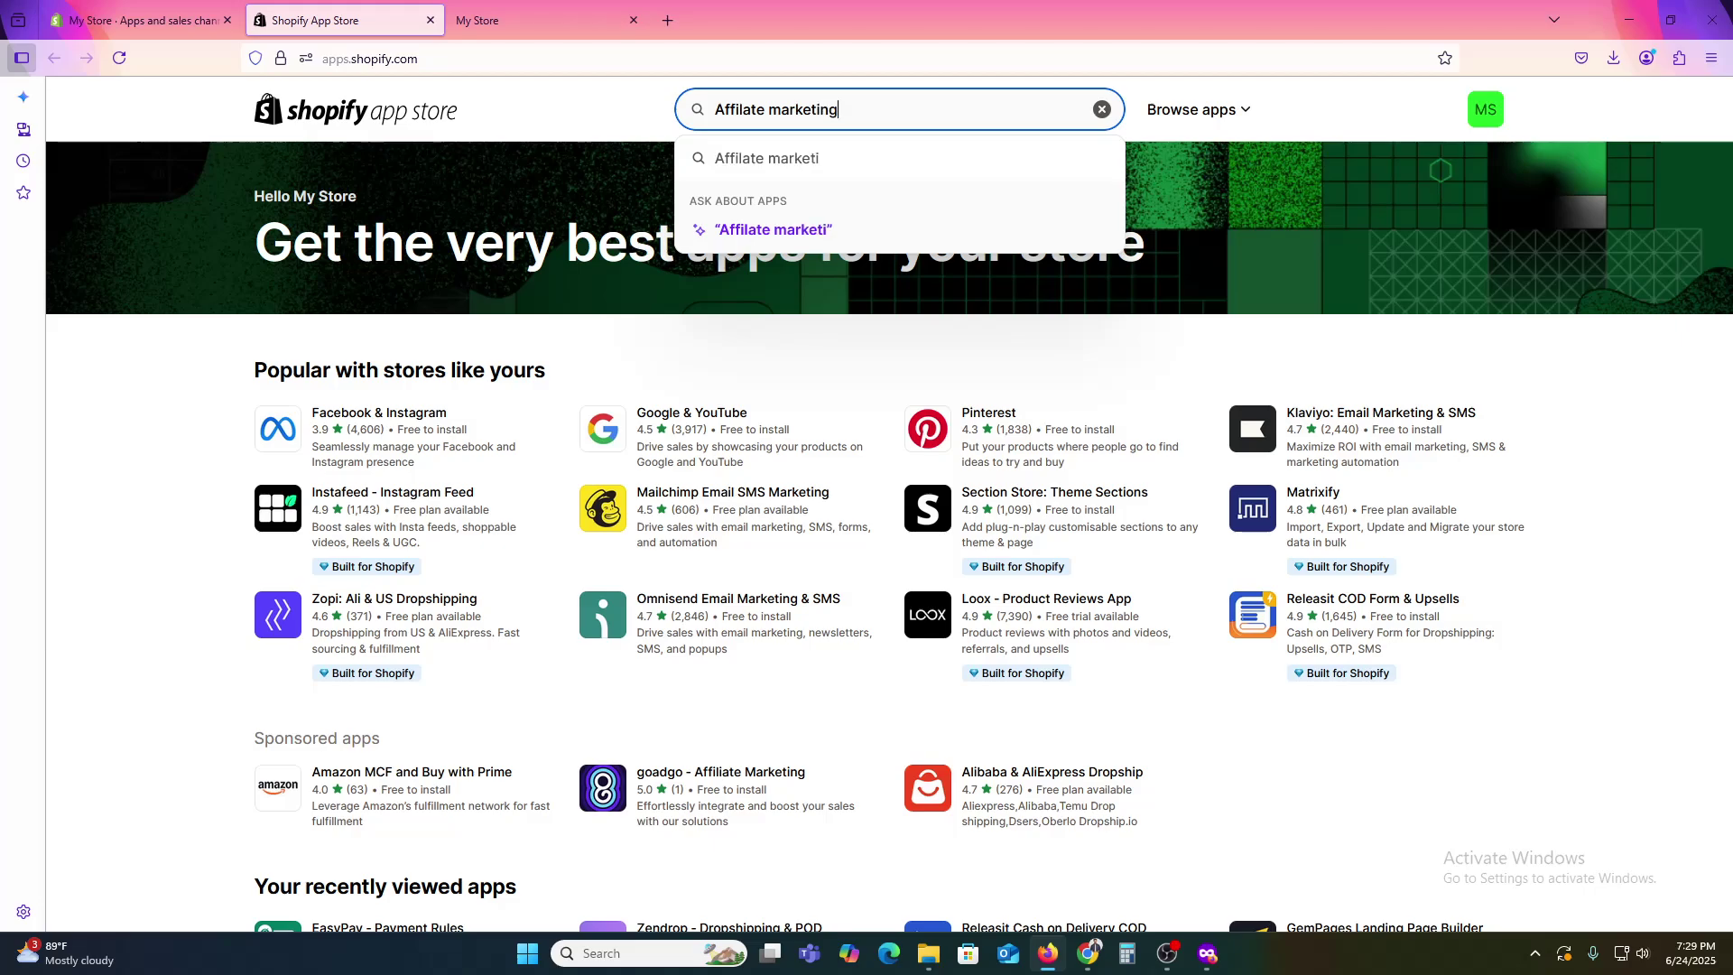
key("Return")
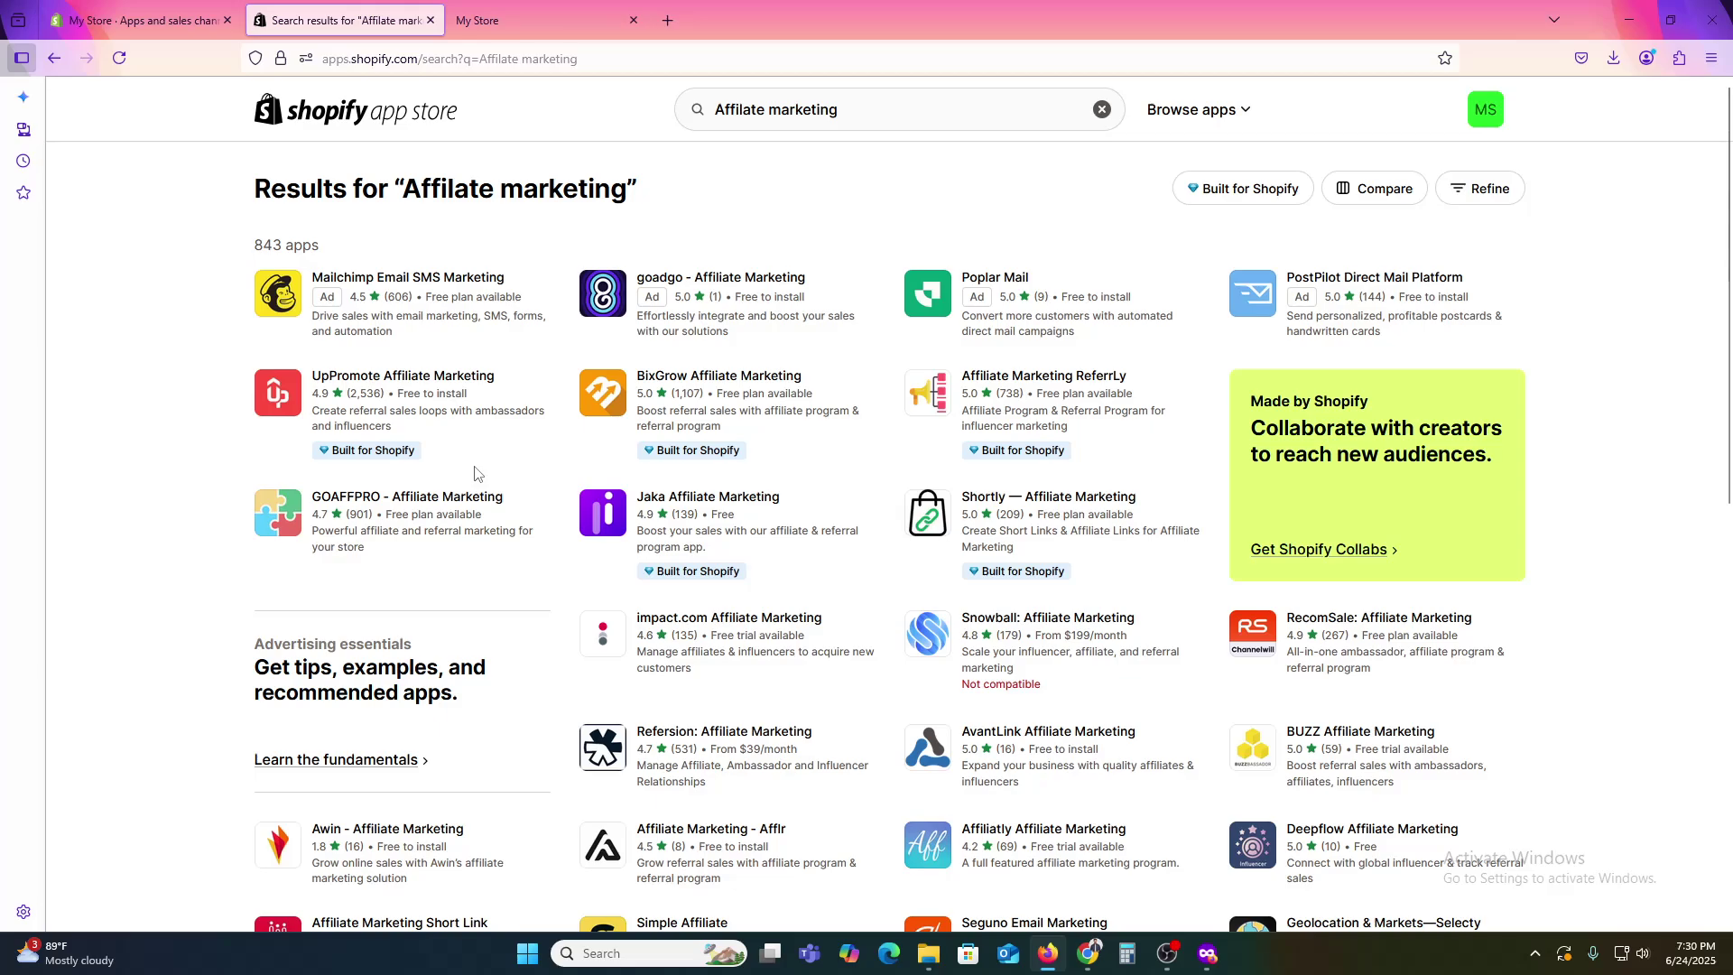
left_click(412, 391)
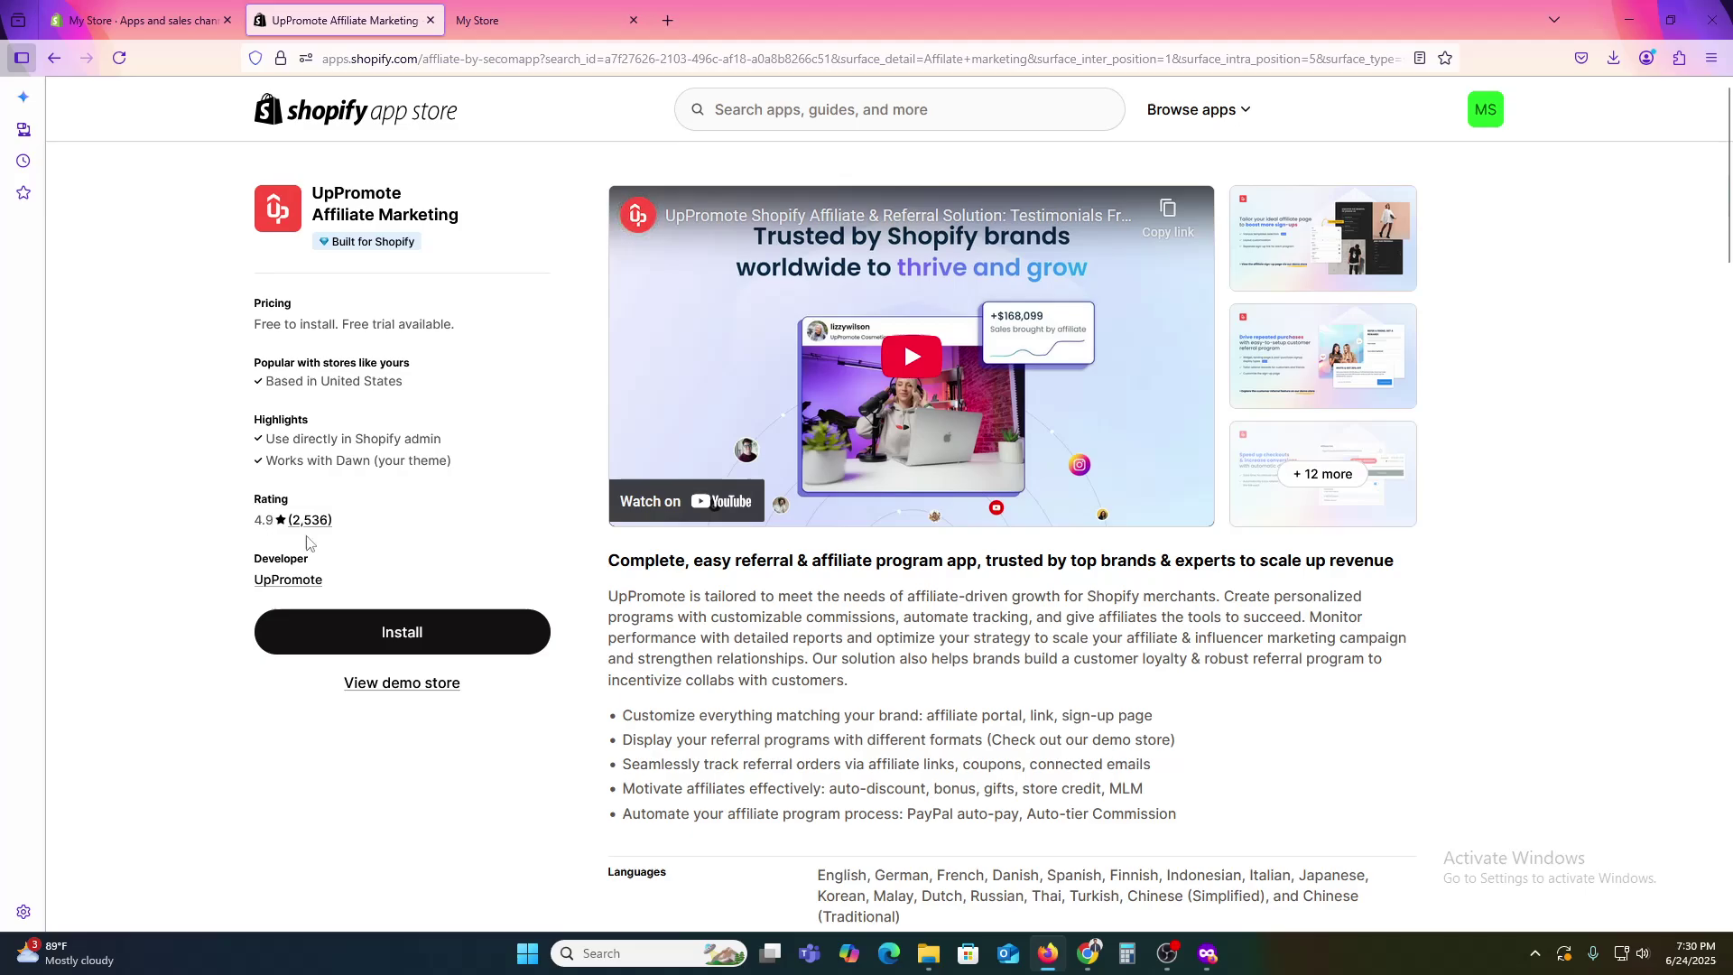
Step: Examine the pricing section of the UpPromote listing, reading the features included in the Free plan
scroll(808, 672, "down", 10)
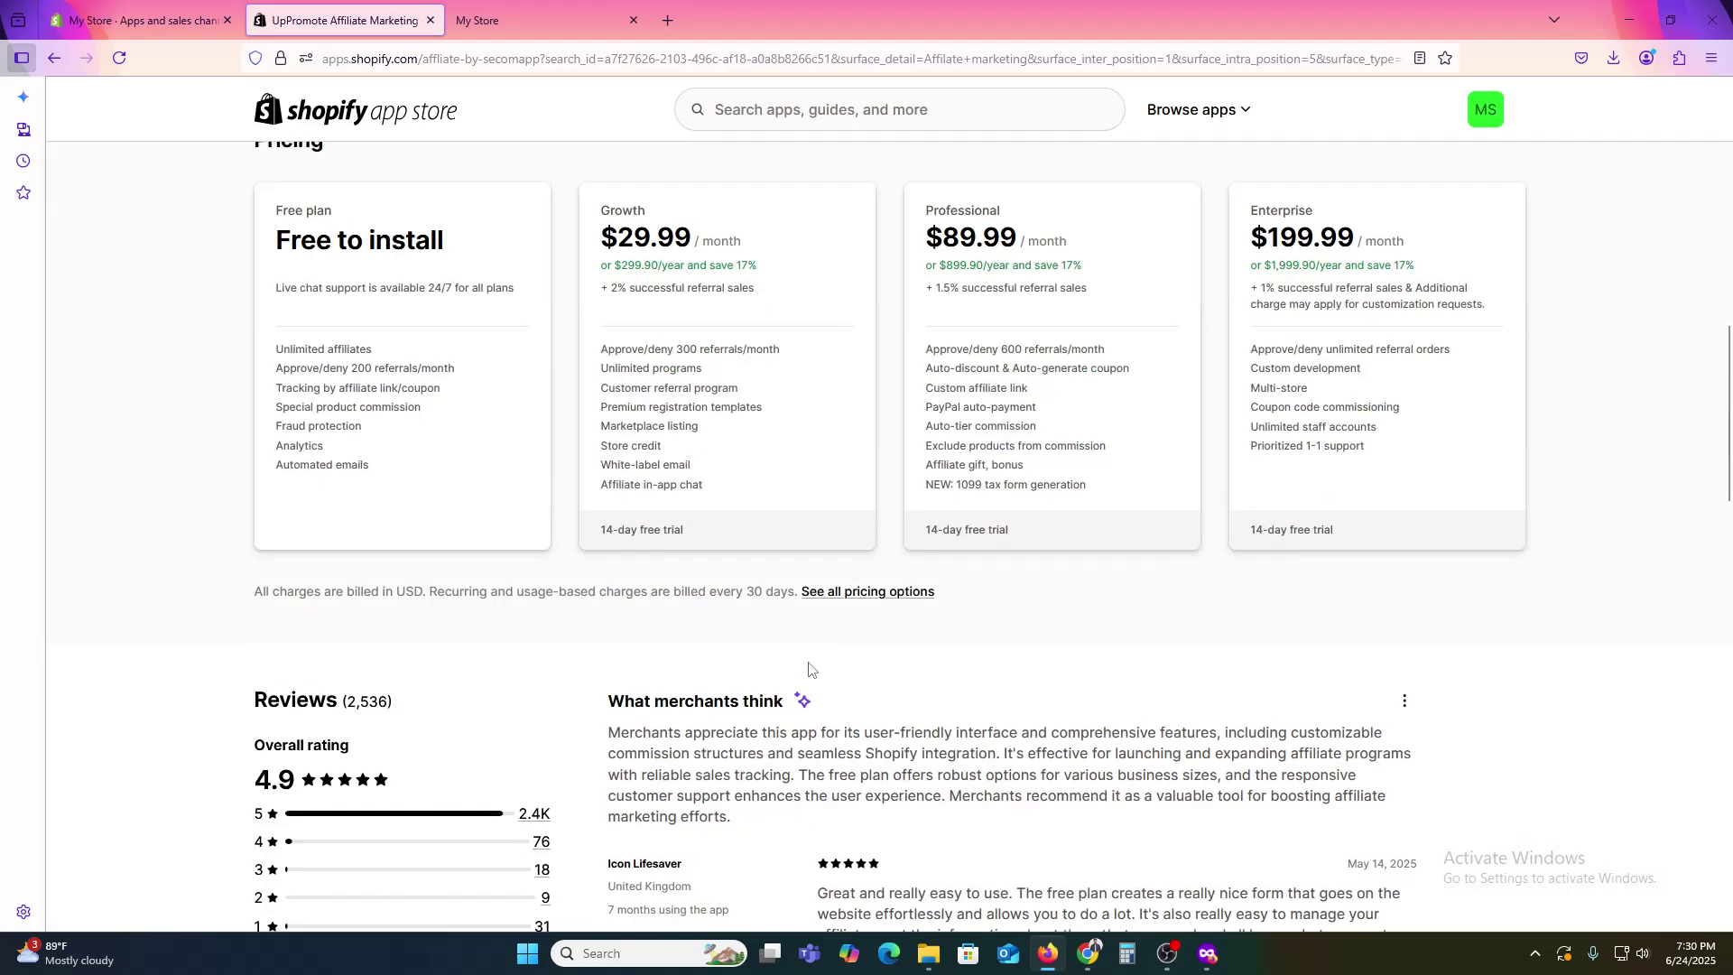
scroll(344, 471, "up", 2)
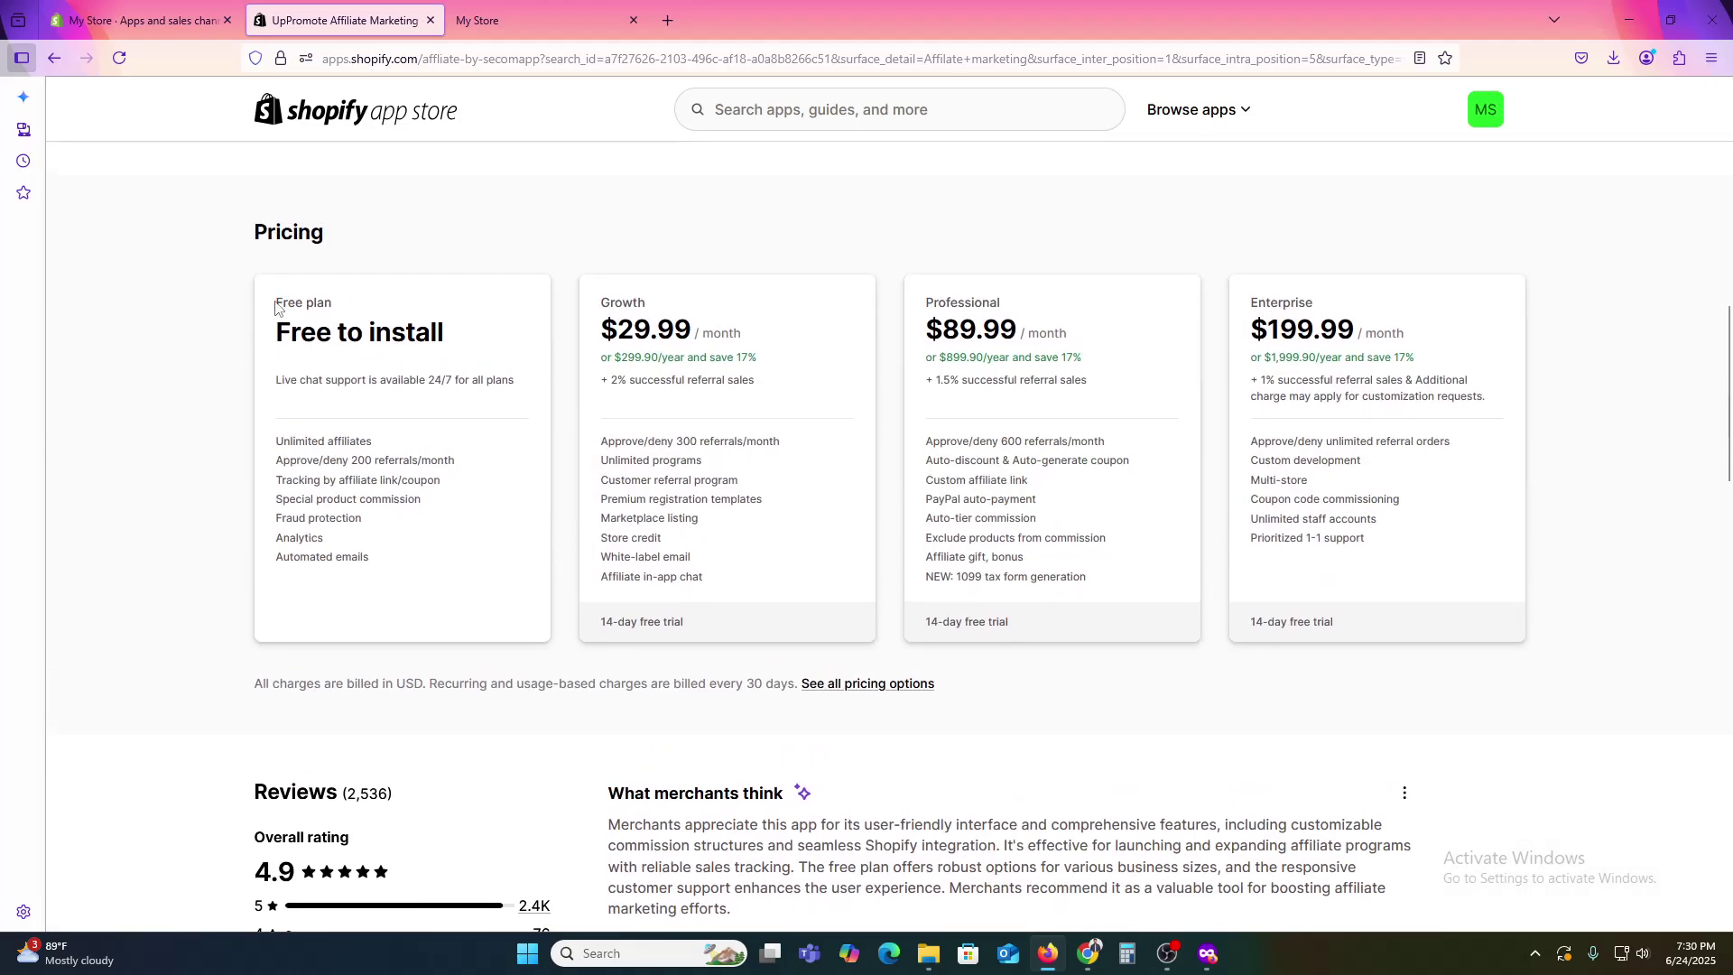
left_click_drag(322, 393, 494, 386)
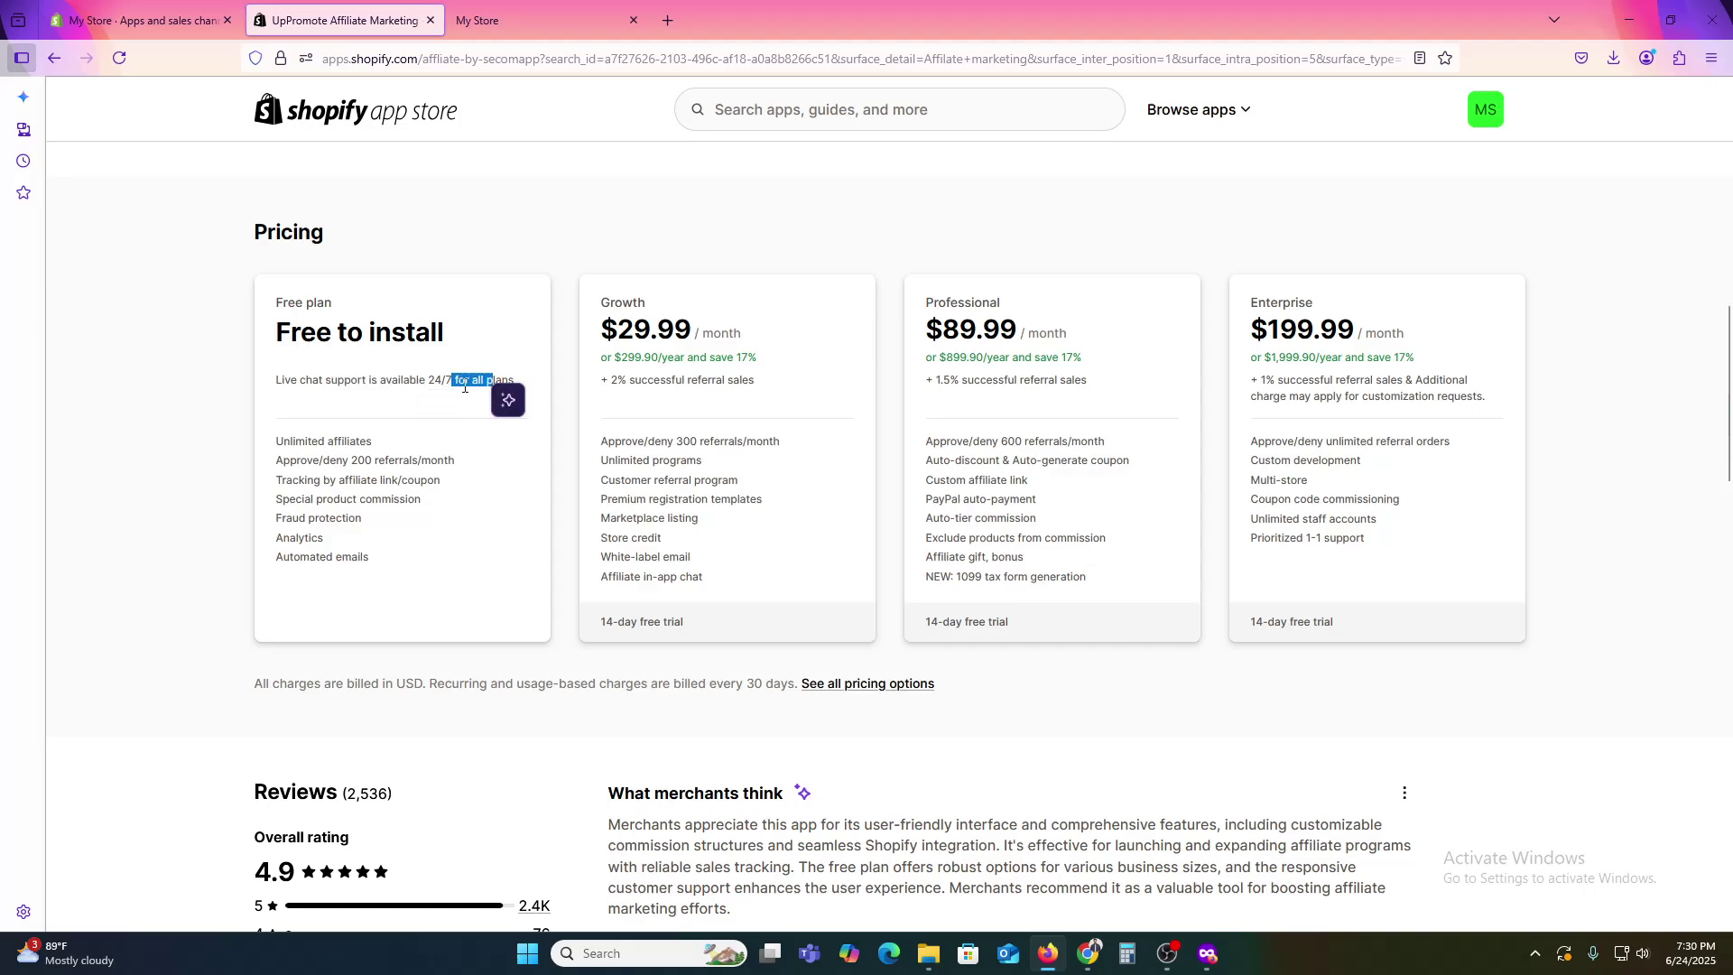
left_click(455, 387)
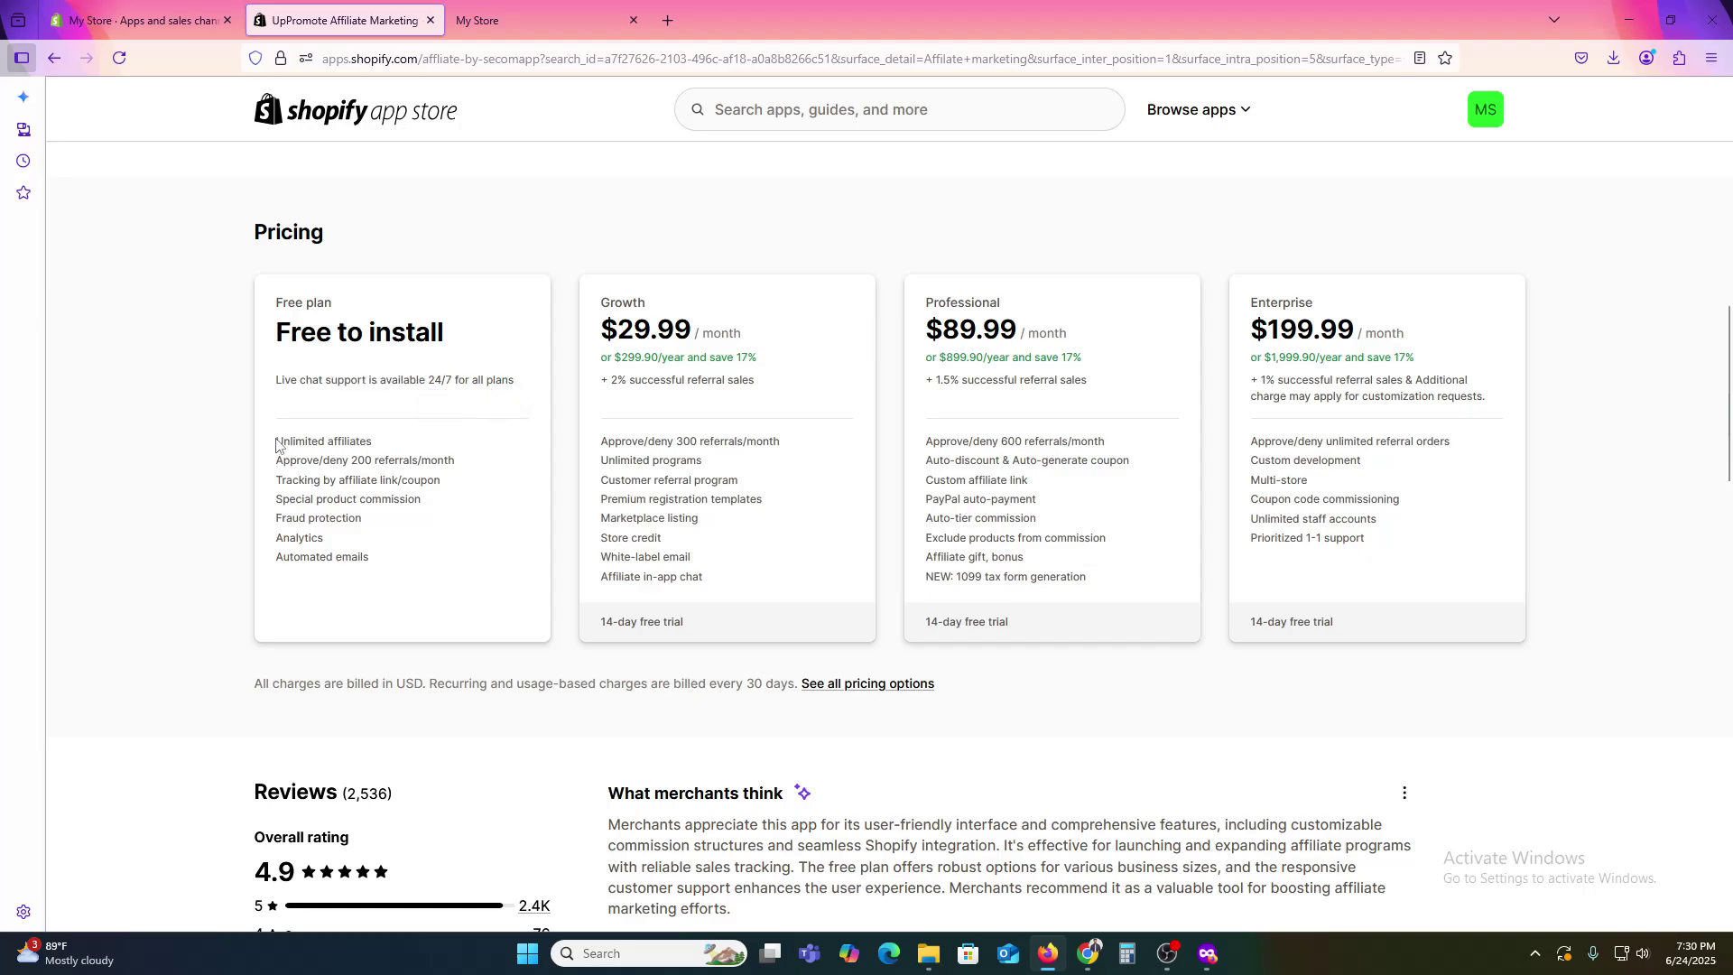
left_click_drag(304, 463, 431, 462)
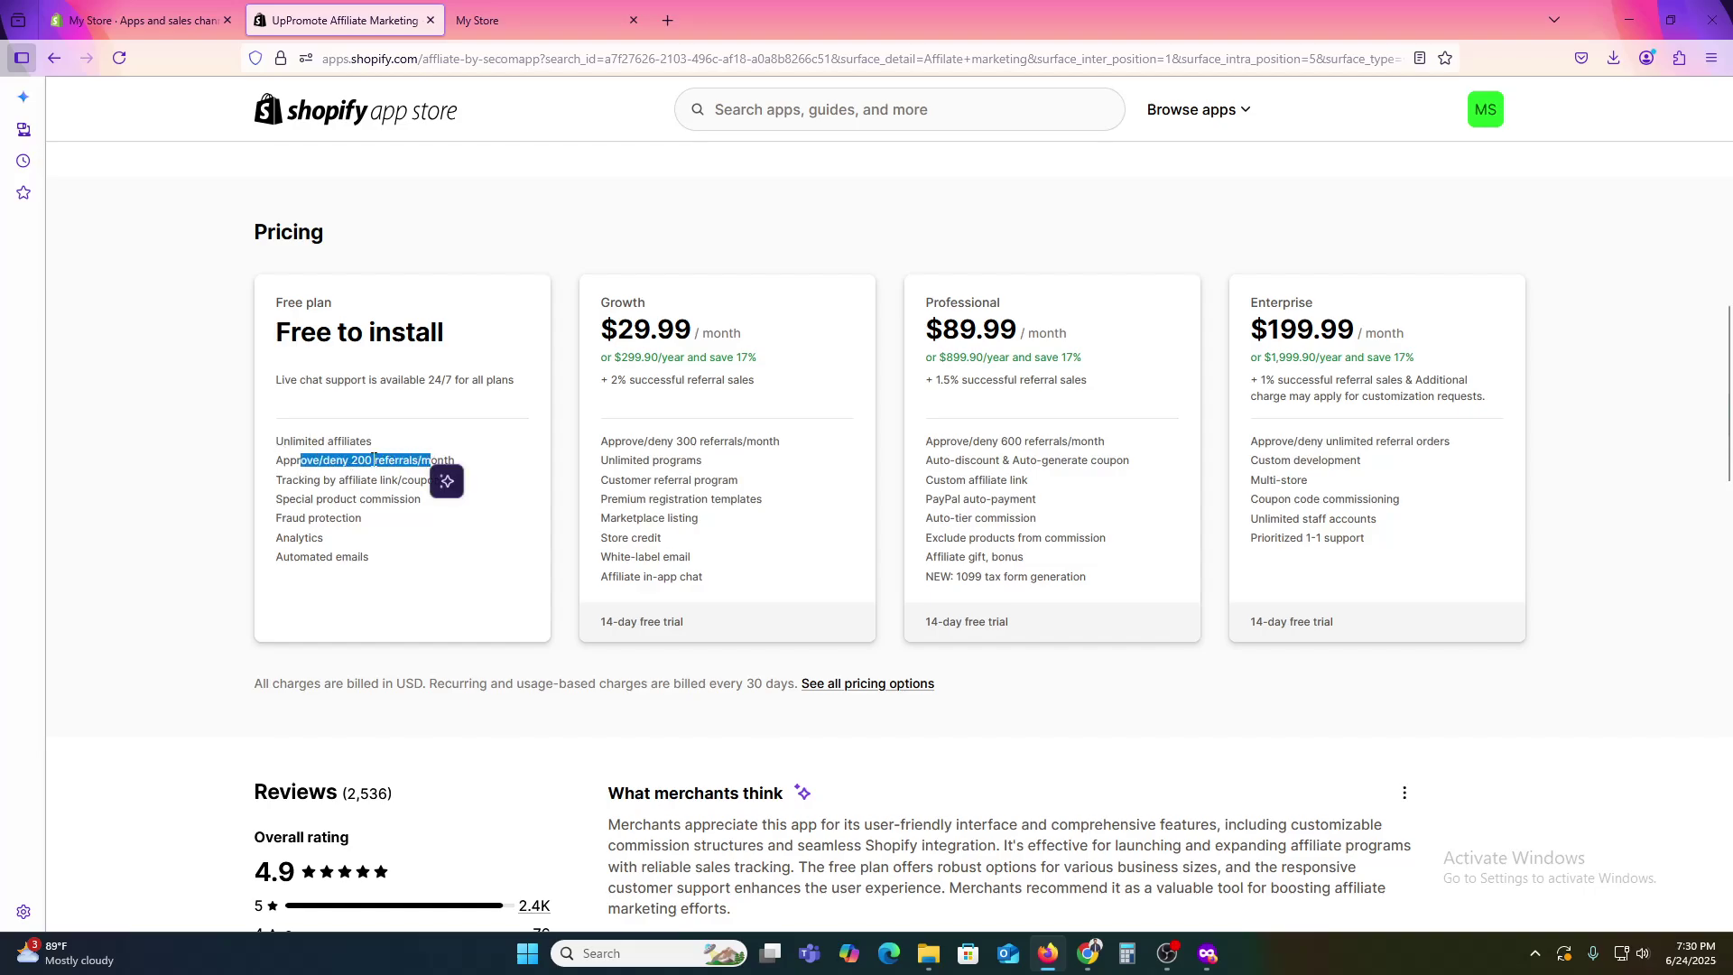
left_click(373, 460)
left_click_drag(299, 479, 421, 480)
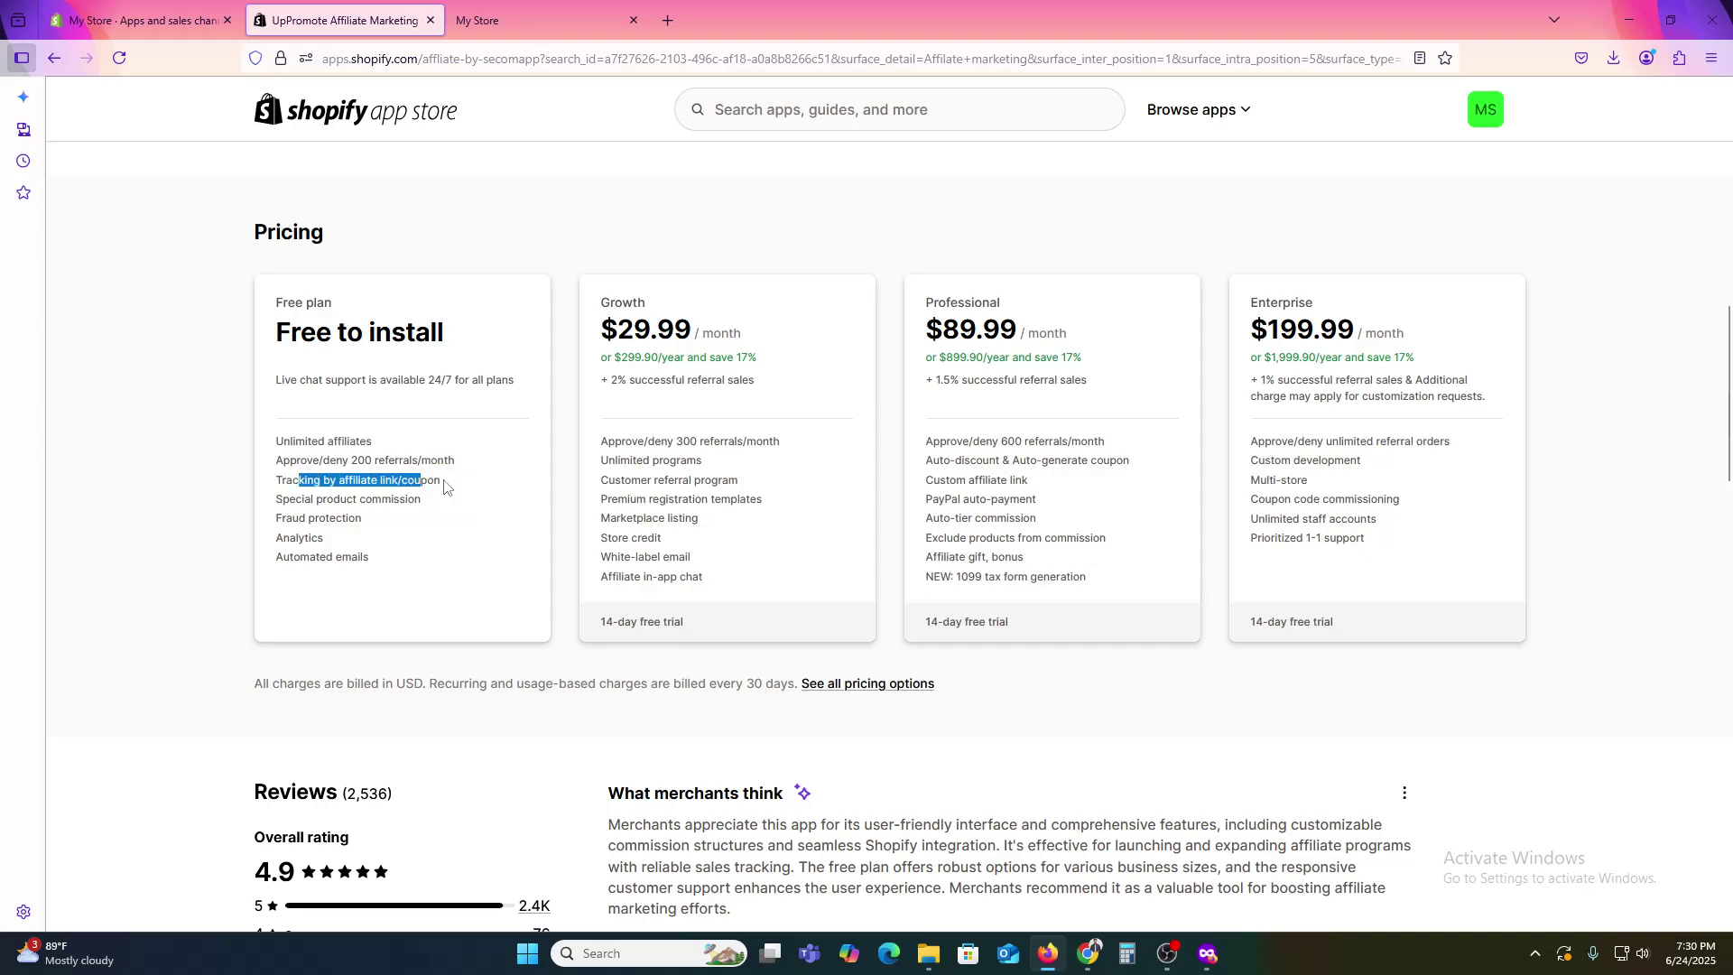
left_click(289, 504)
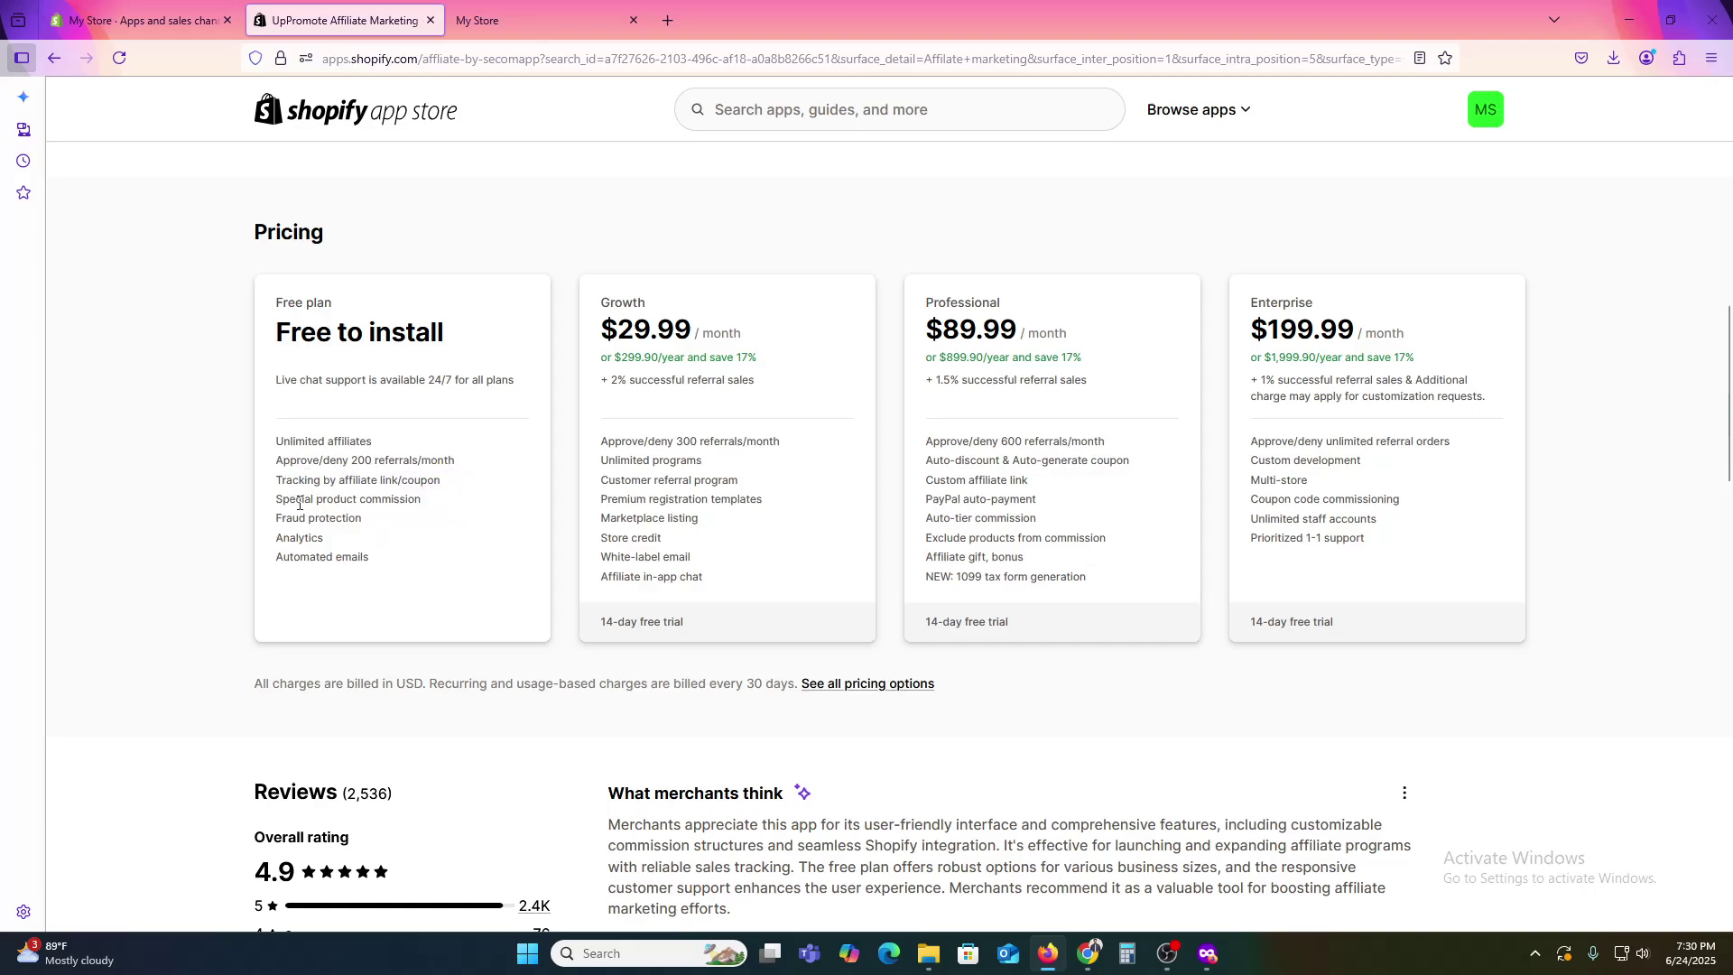
left_click_drag(299, 504, 414, 502)
left_click_drag(286, 518, 357, 538)
double_click(280, 537)
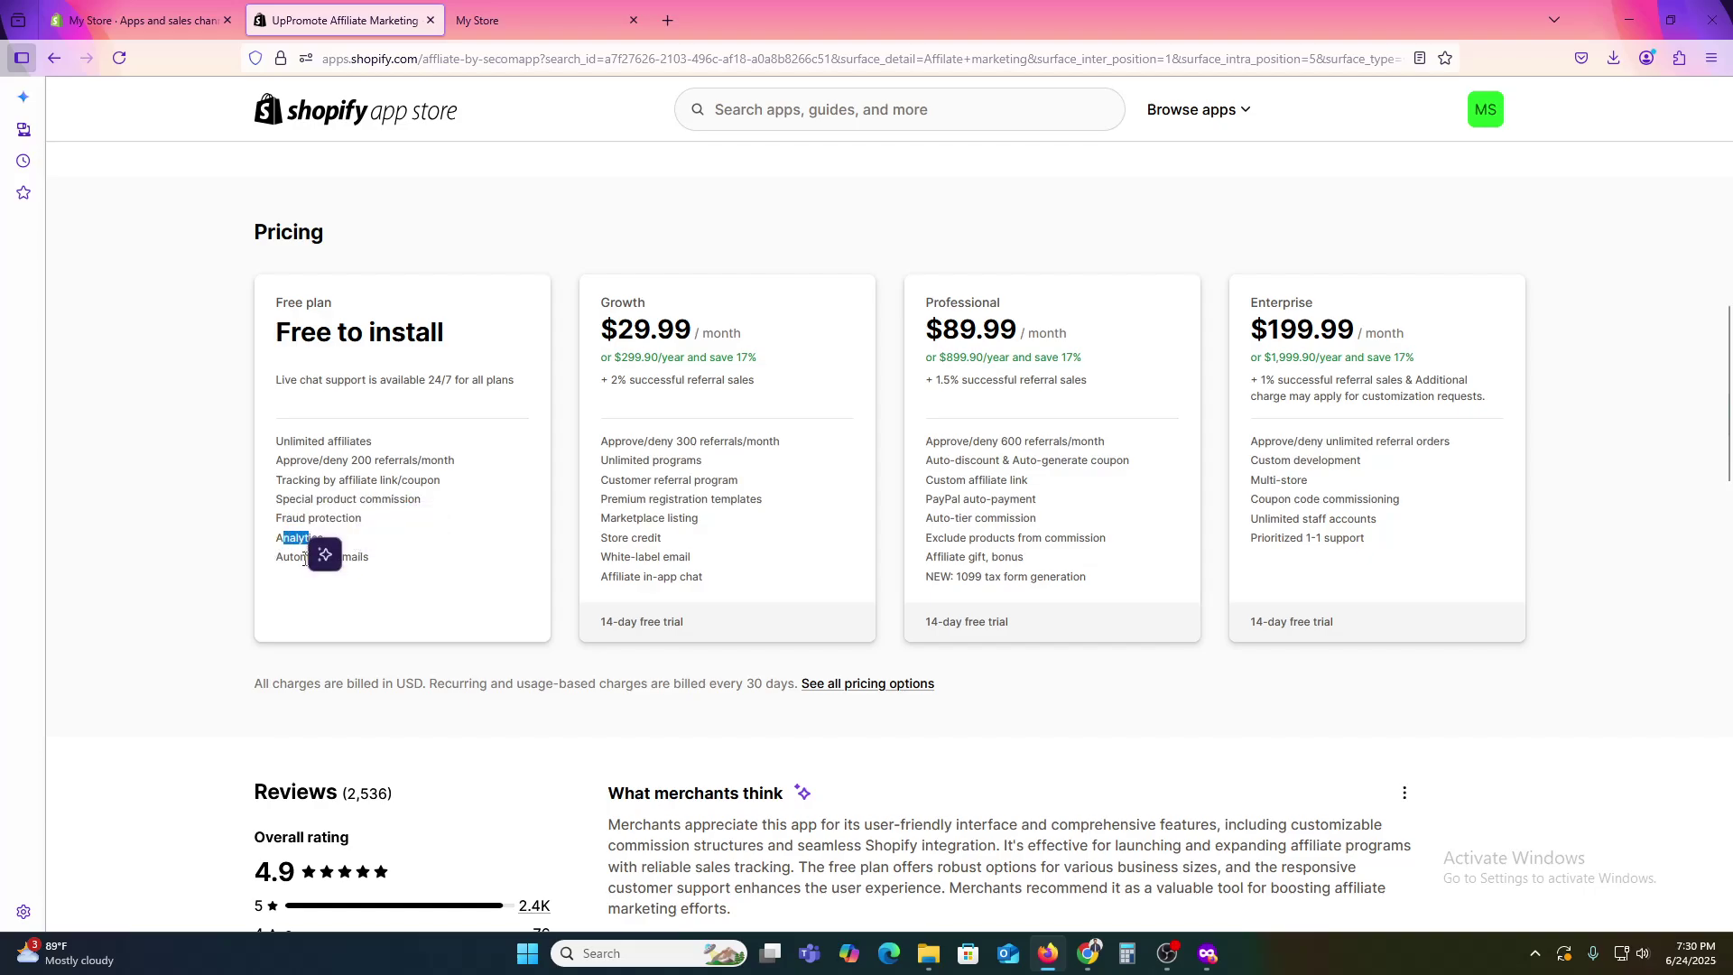
triple_click(290, 559)
left_click(337, 581)
Step: Install the UpPromote Affiliate Marketing app on the store and pin it in the admin navigation
scroll(728, 716, "up", 15)
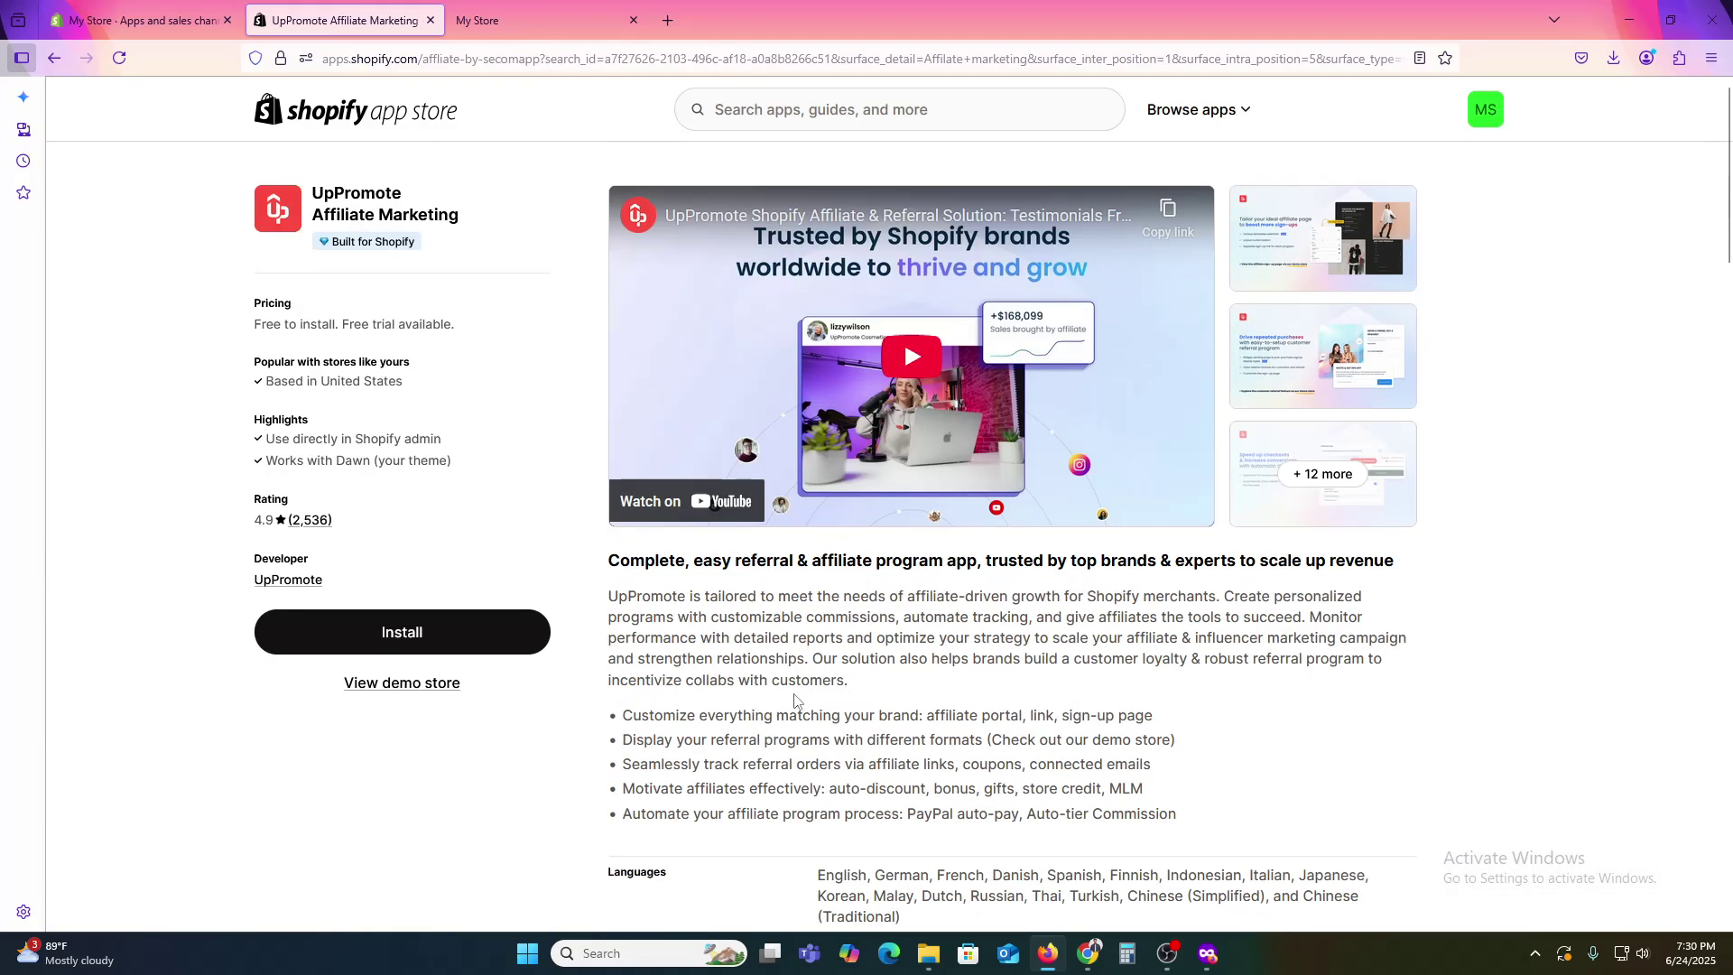
left_click(438, 635)
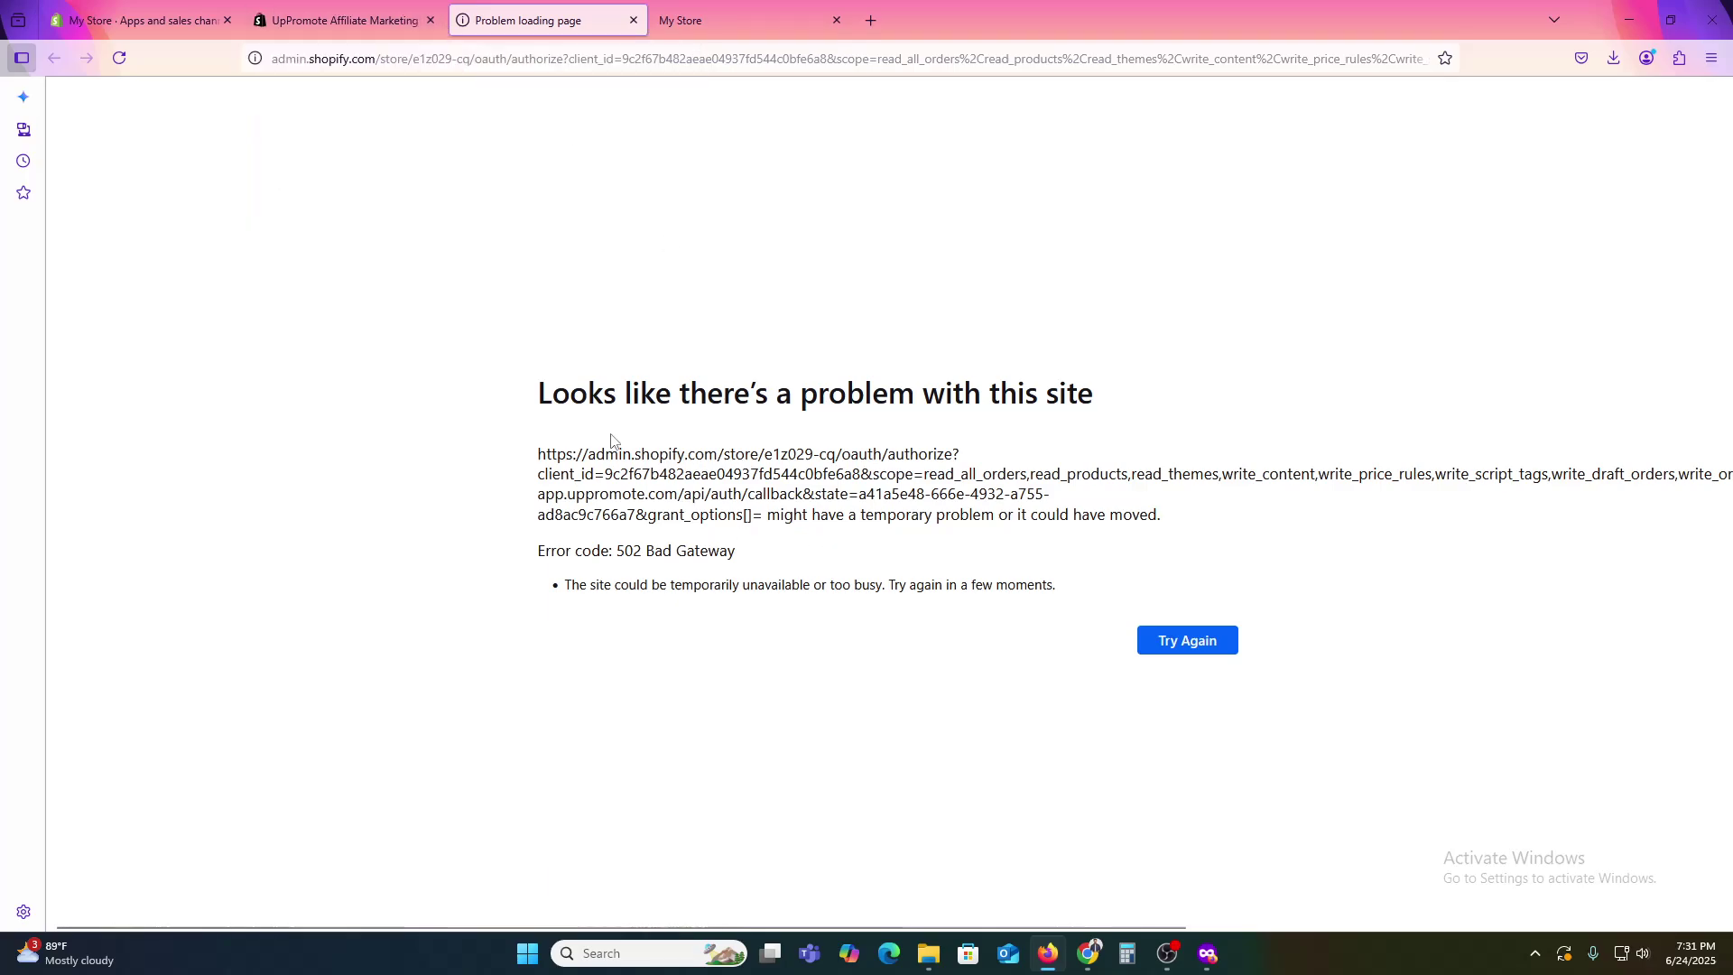
left_click(357, 19)
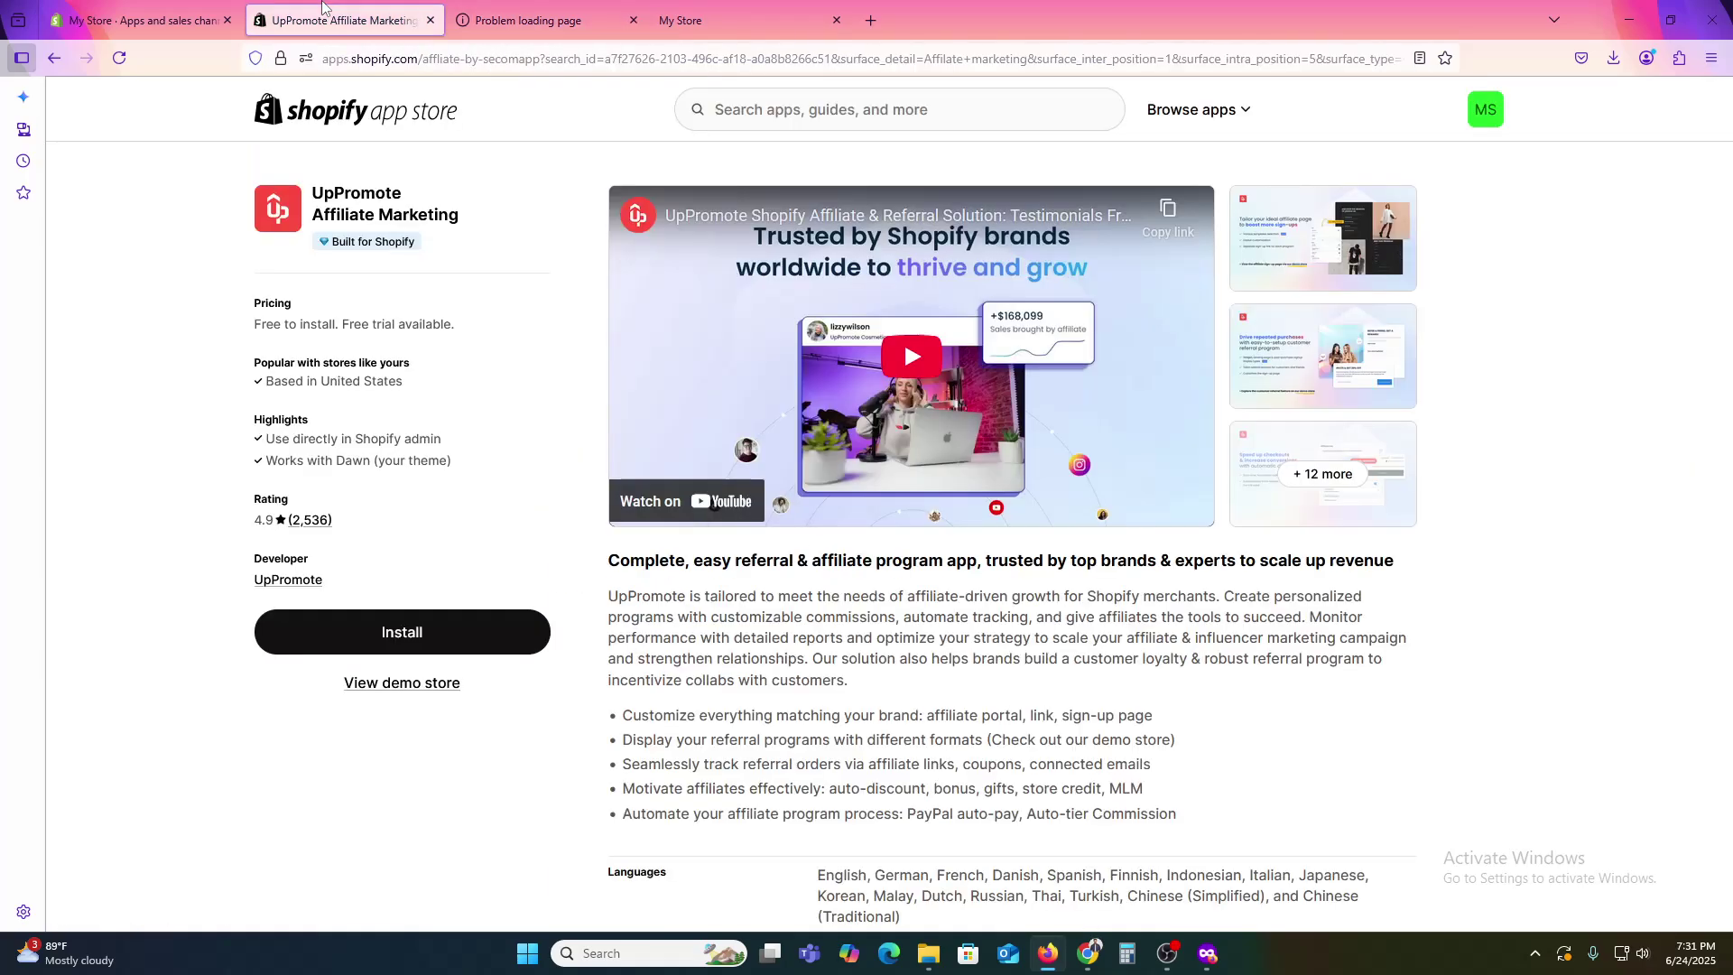
left_click(390, 631)
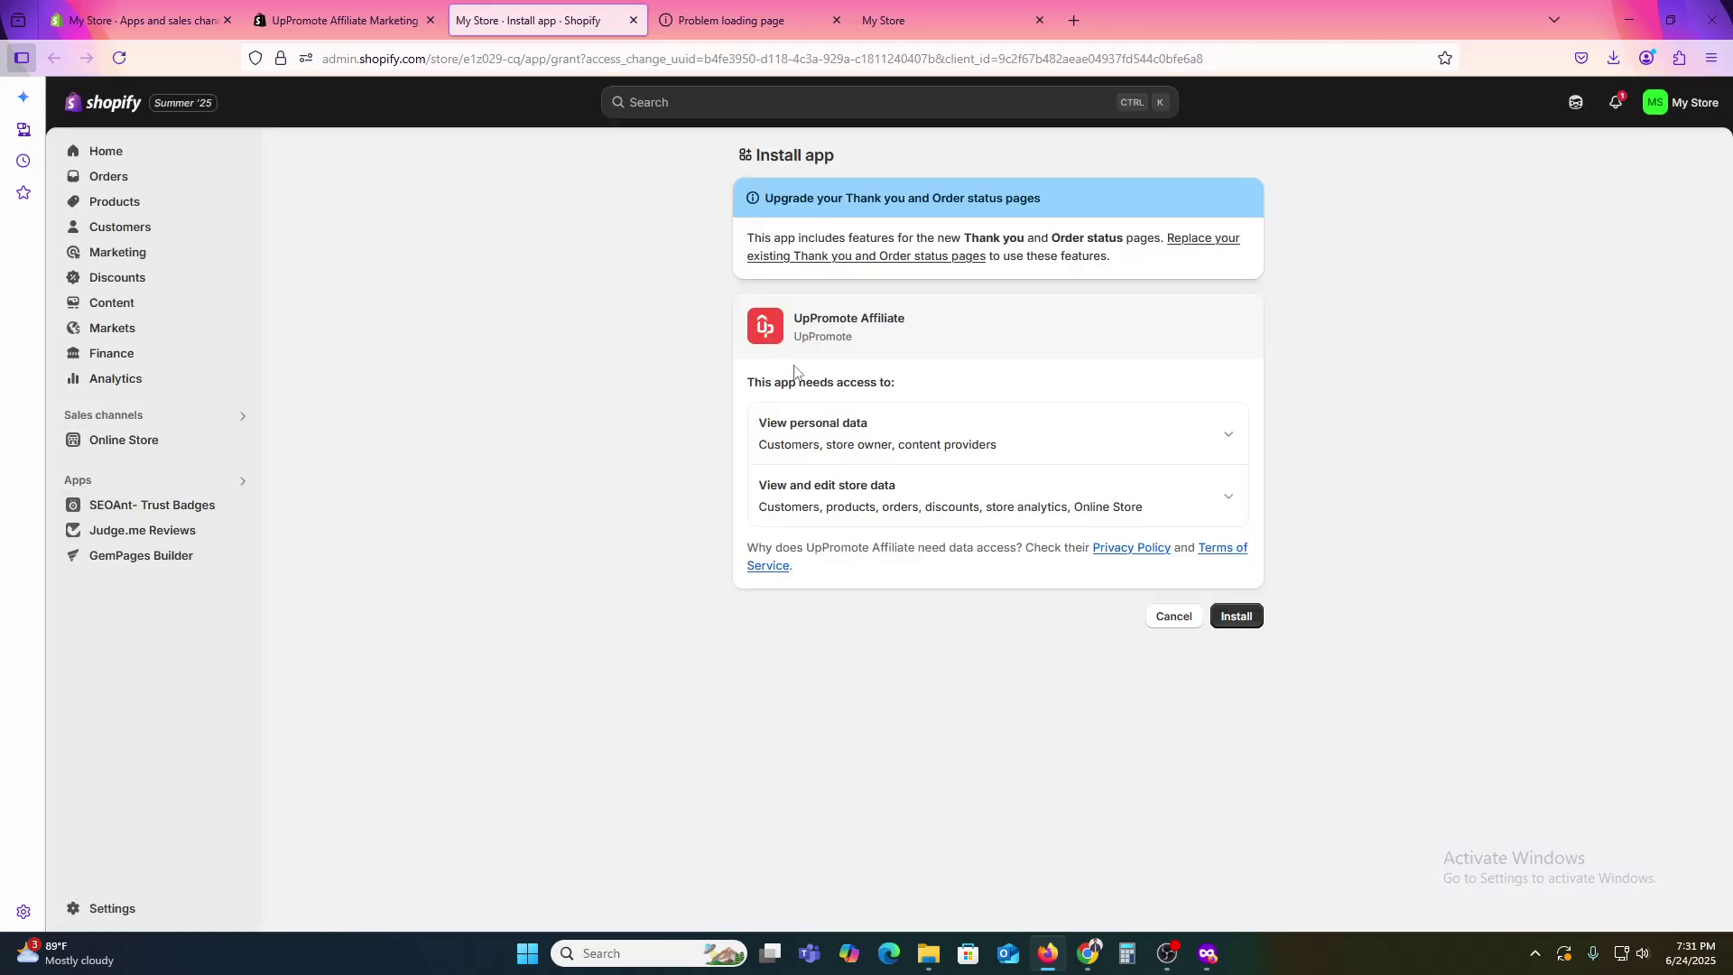
left_click(1237, 615)
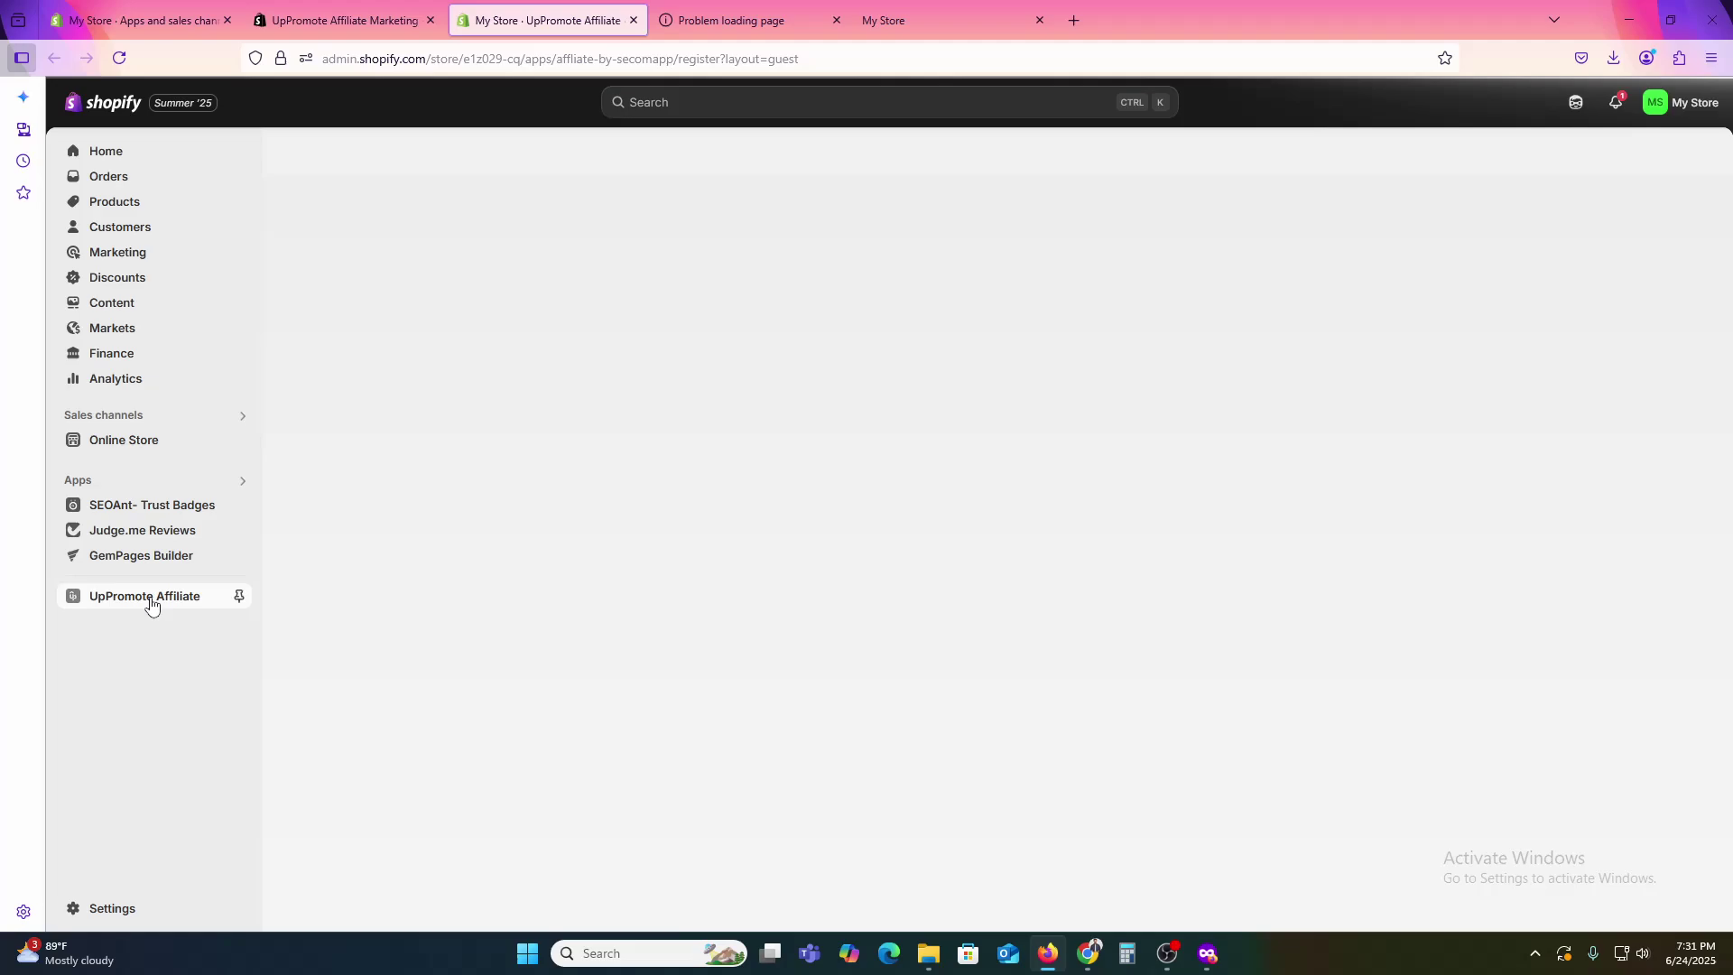
left_click(238, 596)
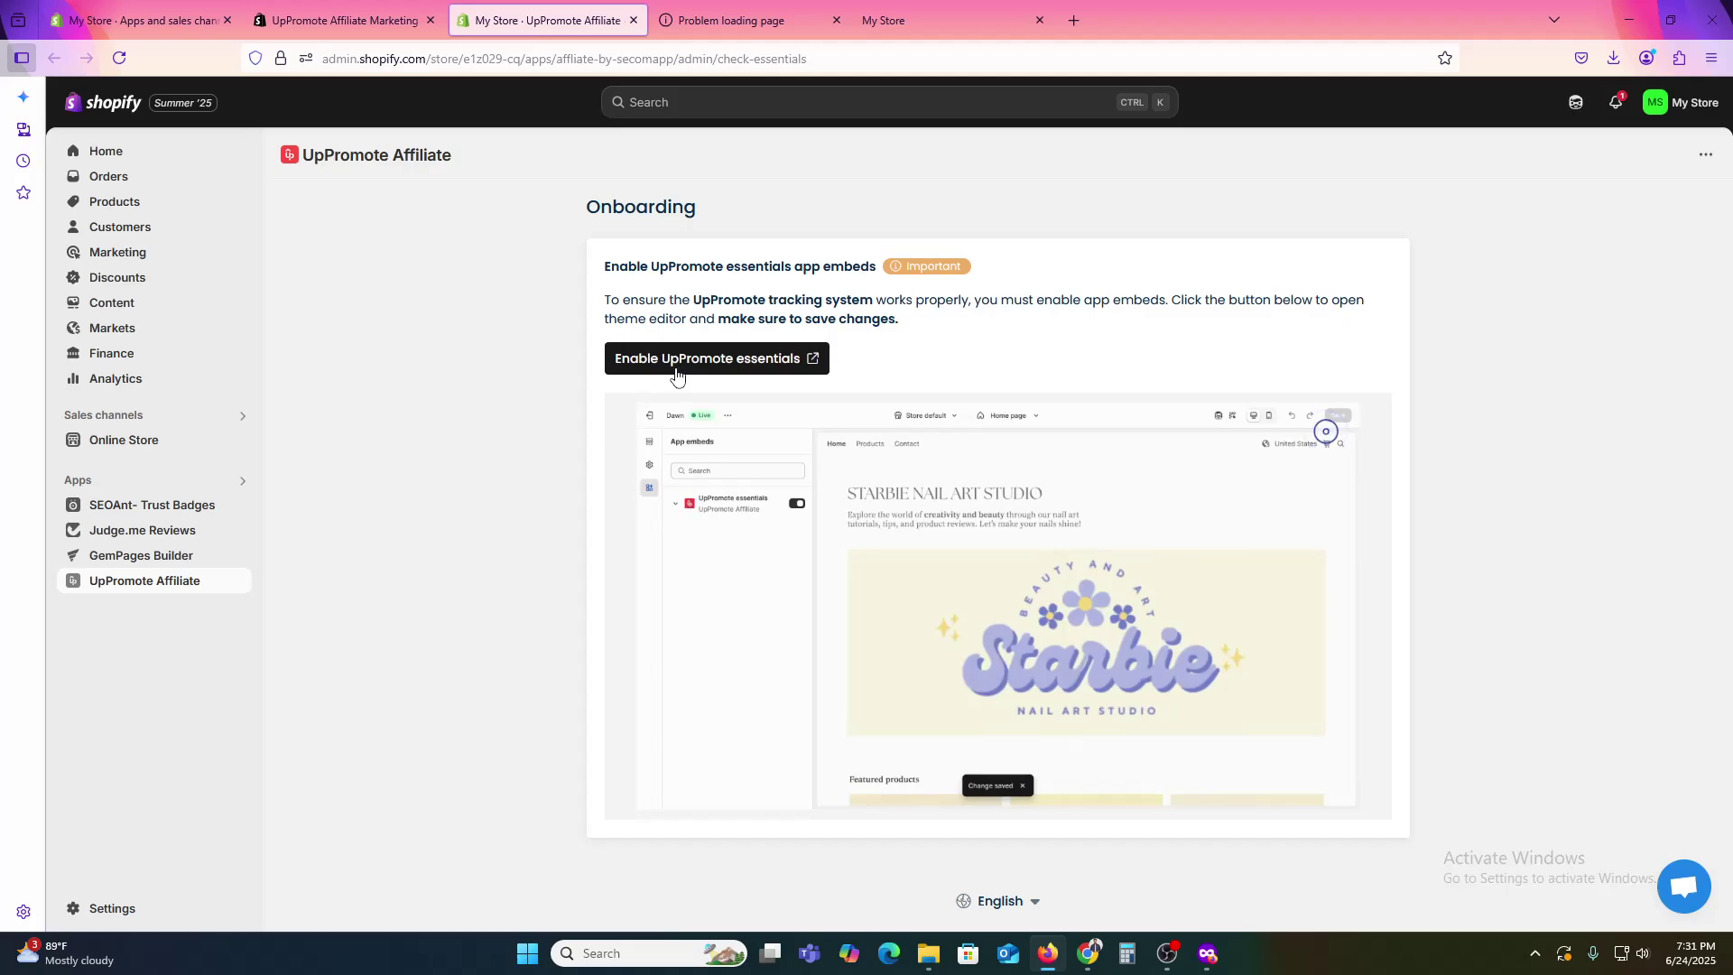
Step: Enable the UpPromote essentials, MessageBar and Customer Referral app embeds in the Dawn theme and save the changes
left_click(688, 360)
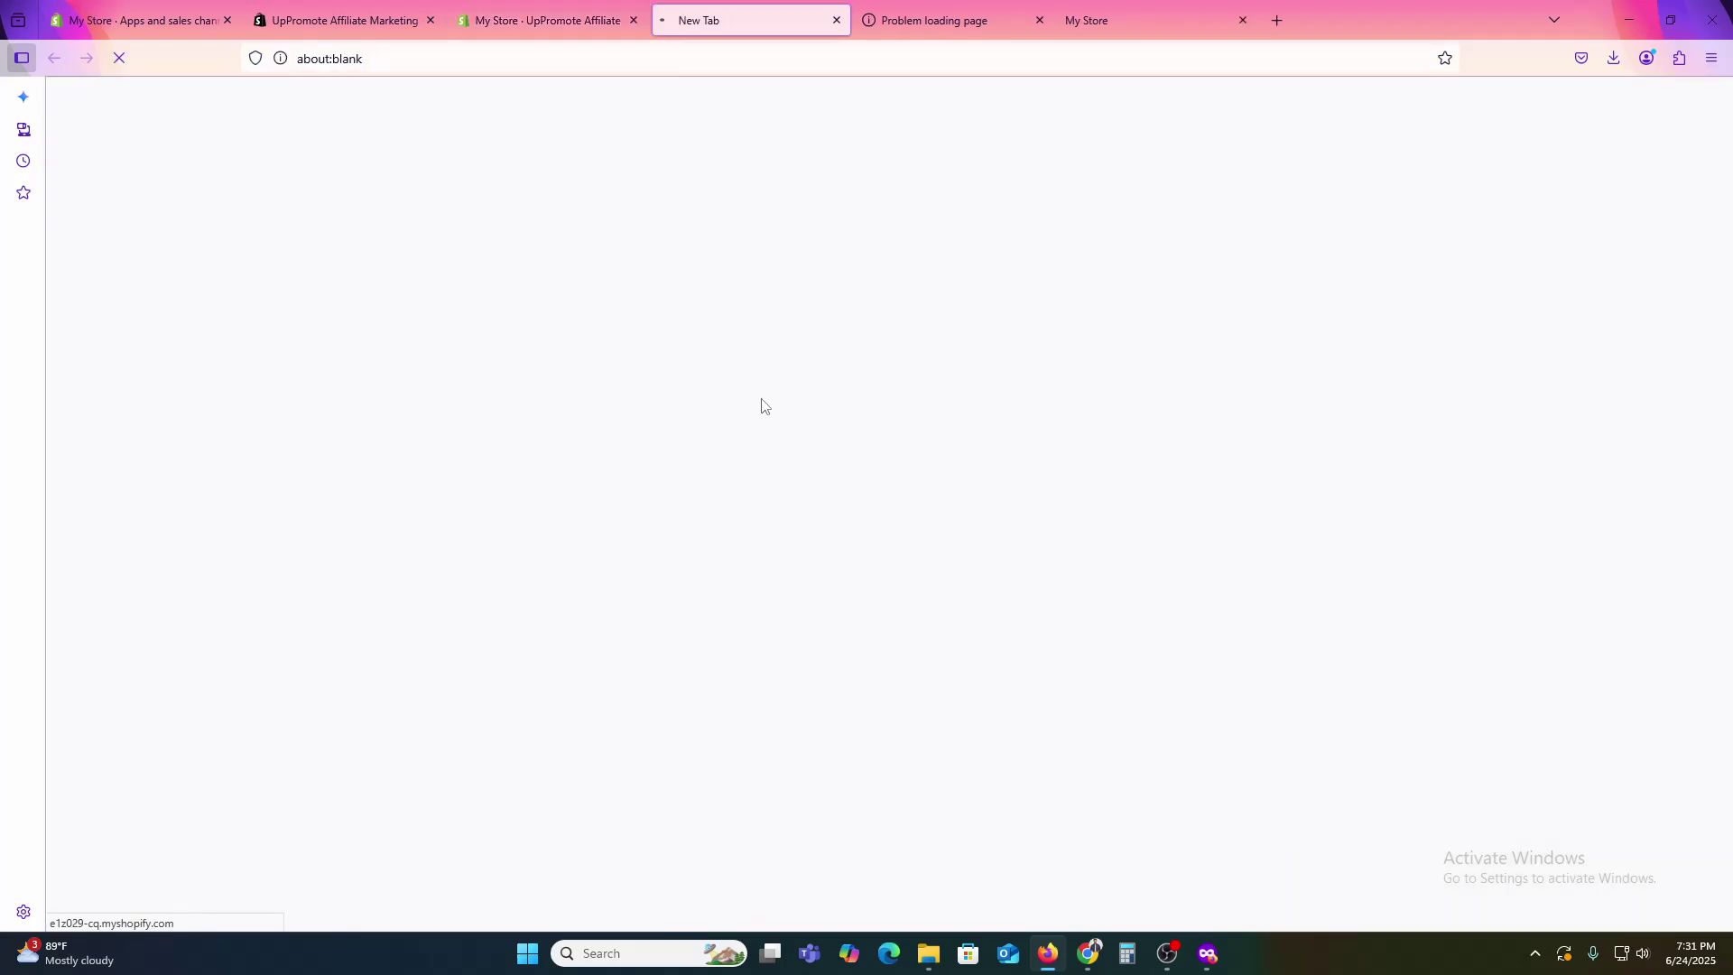
left_click(1041, 22)
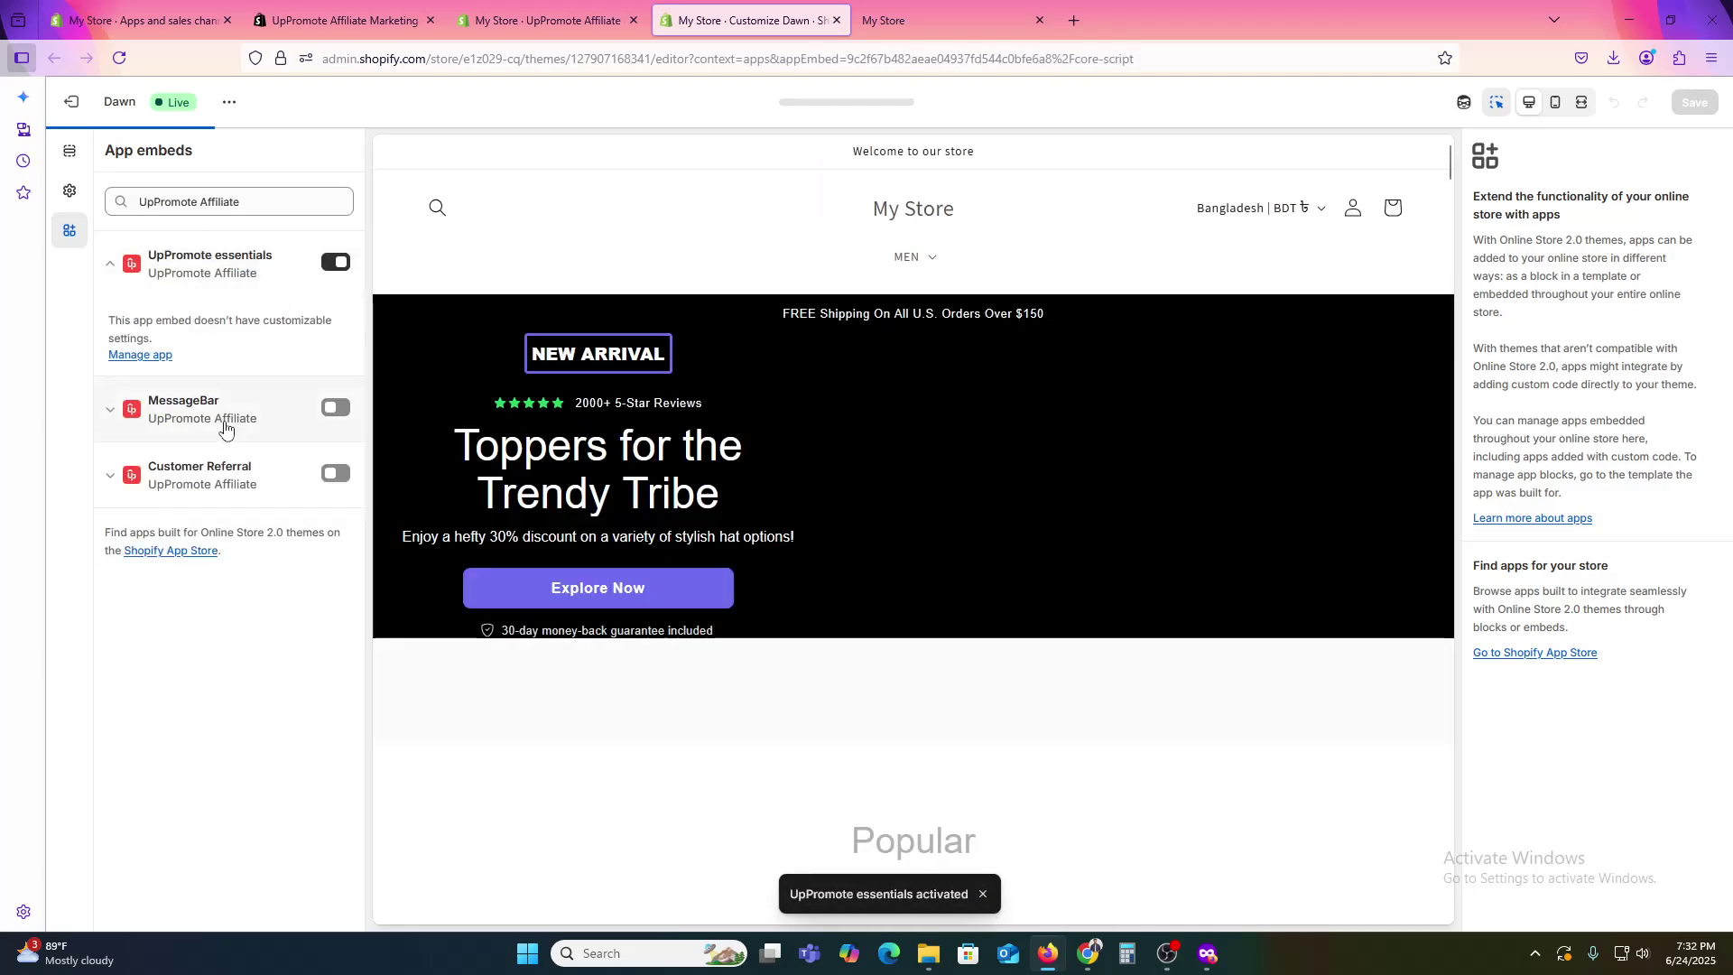
left_click(335, 407)
left_click(335, 473)
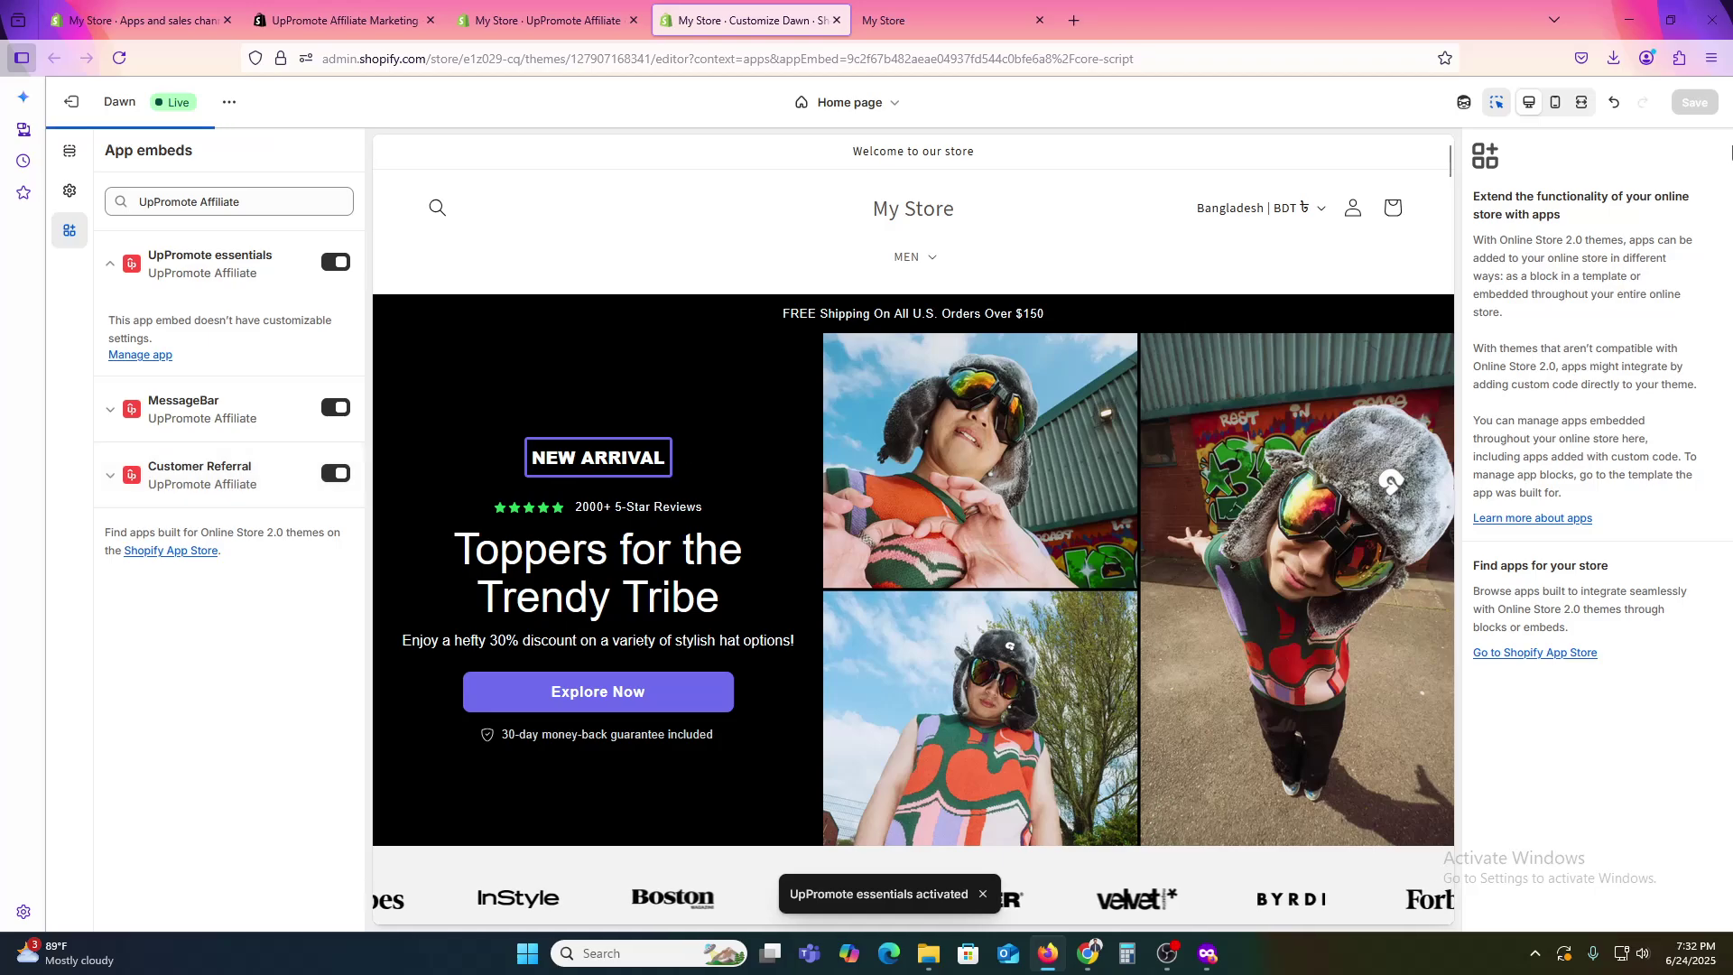
left_click(1687, 113)
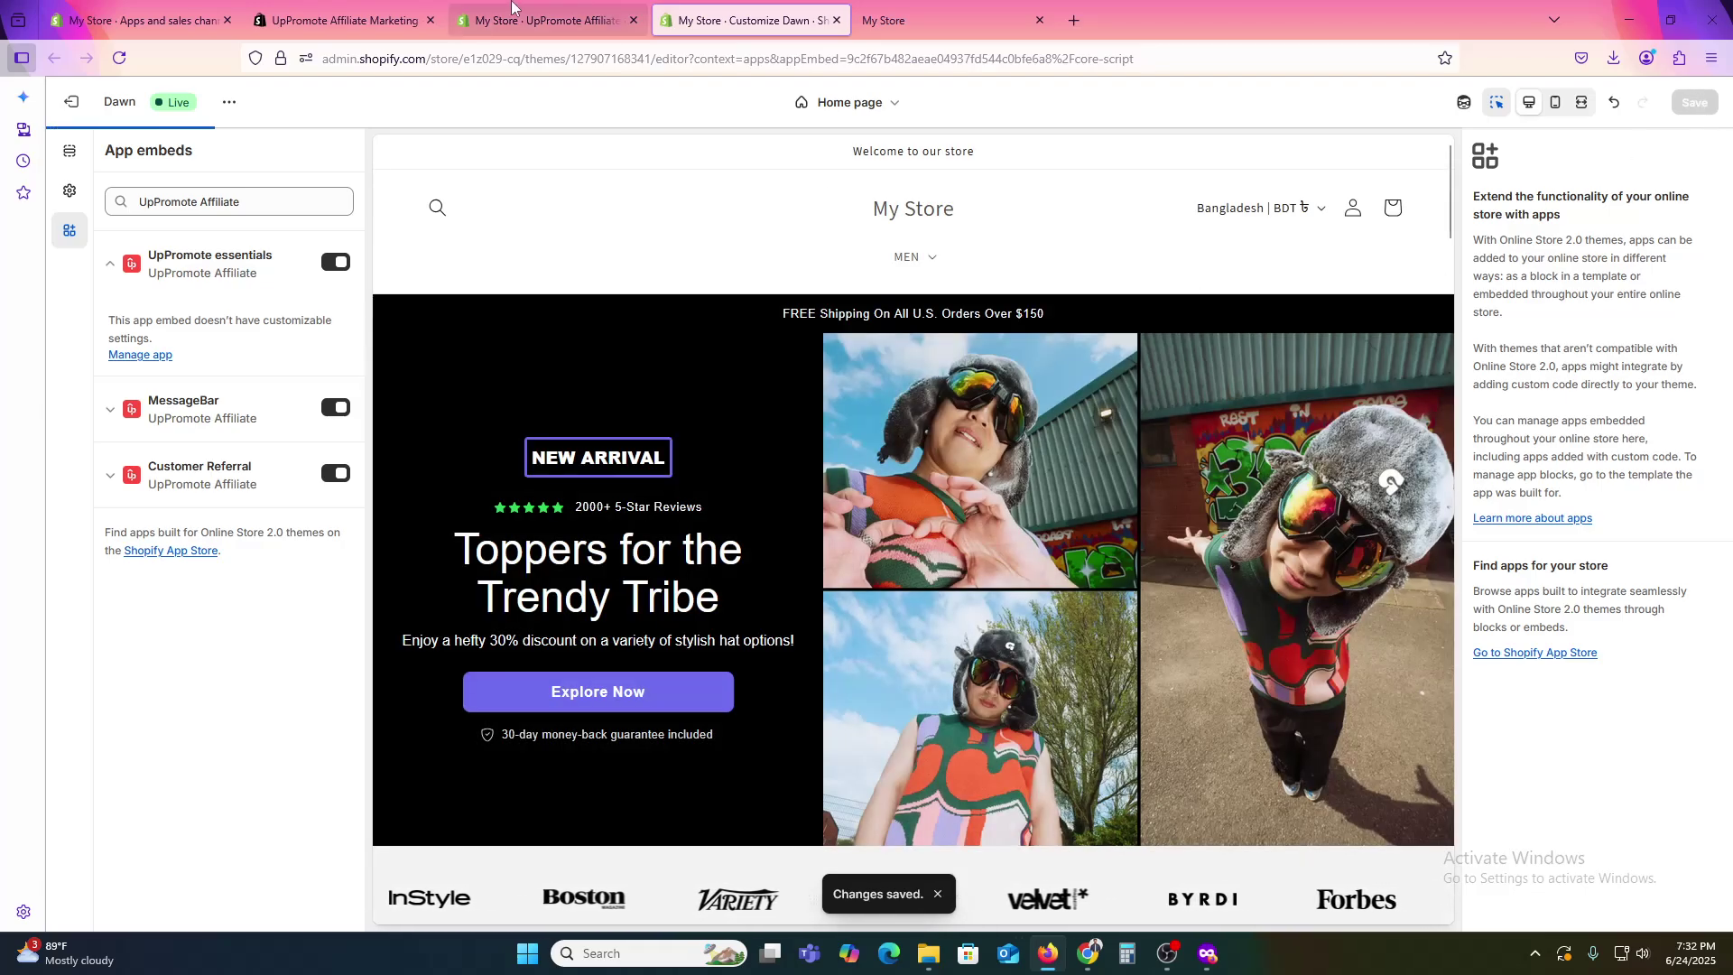
Step: Return to the UpPromote Affiliate onboarding page and continue to setup
left_click(512, 9)
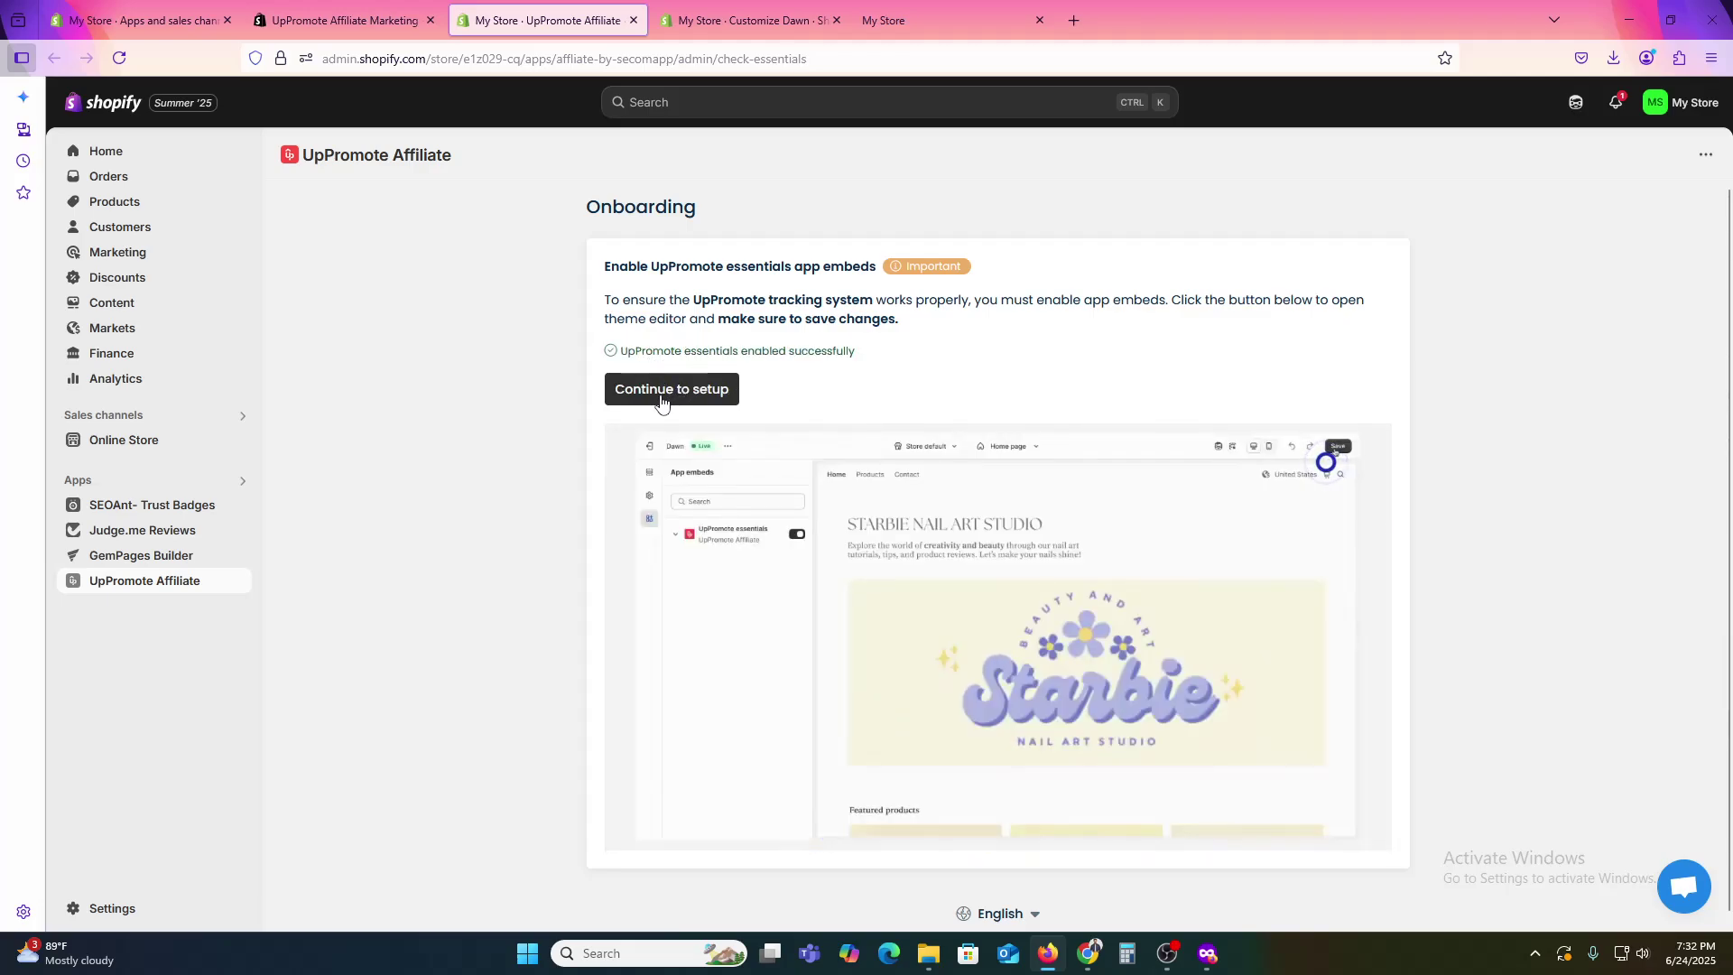
left_click(663, 400)
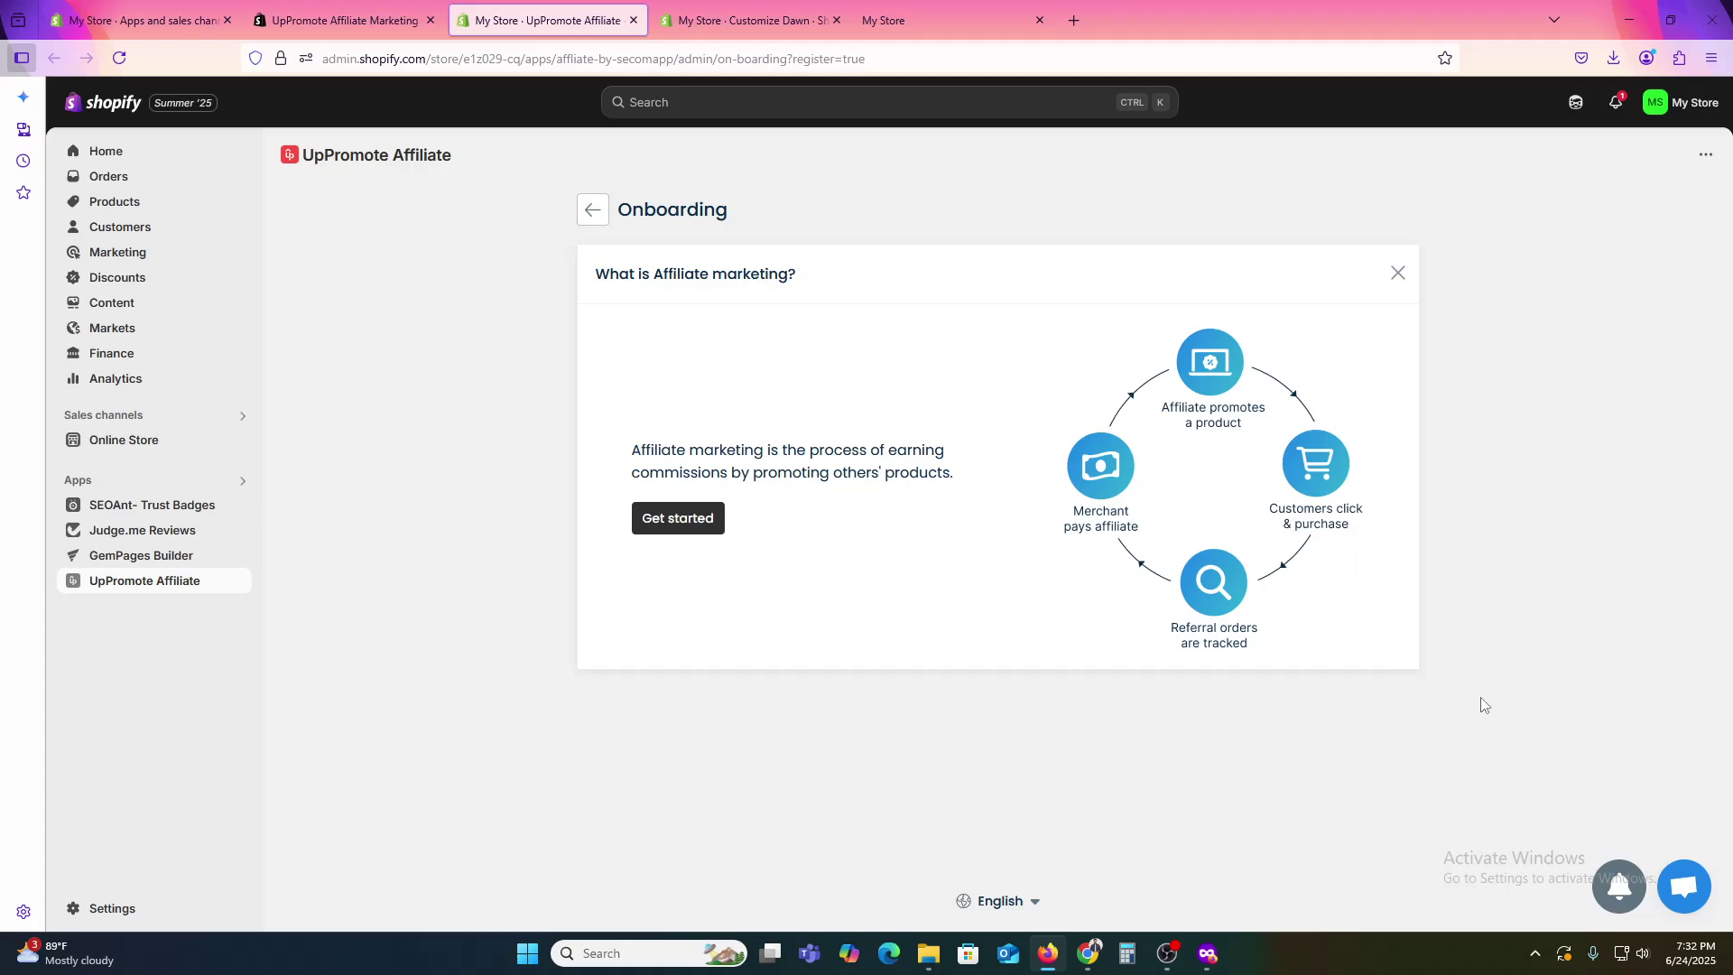
Step: Start the onboarding and save the program settings with affiliate link and coupon tracking and a 10% percent-of-sale commission
left_click(677, 519)
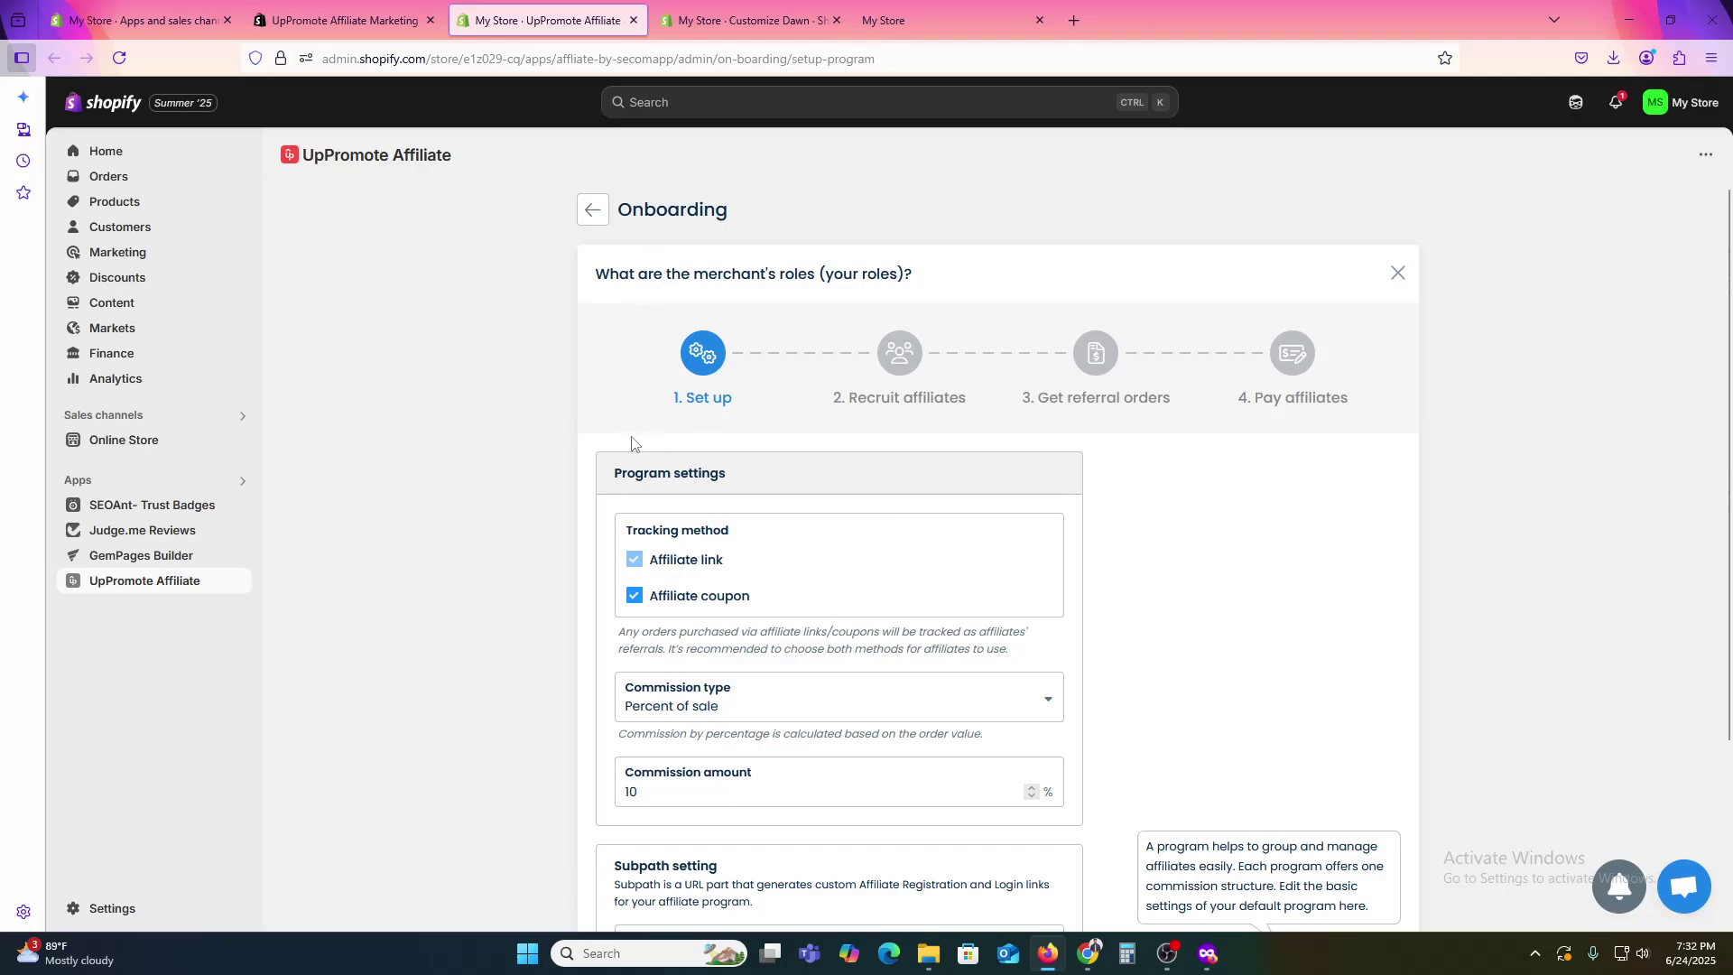
left_click_drag(635, 470, 729, 476)
left_click(728, 476)
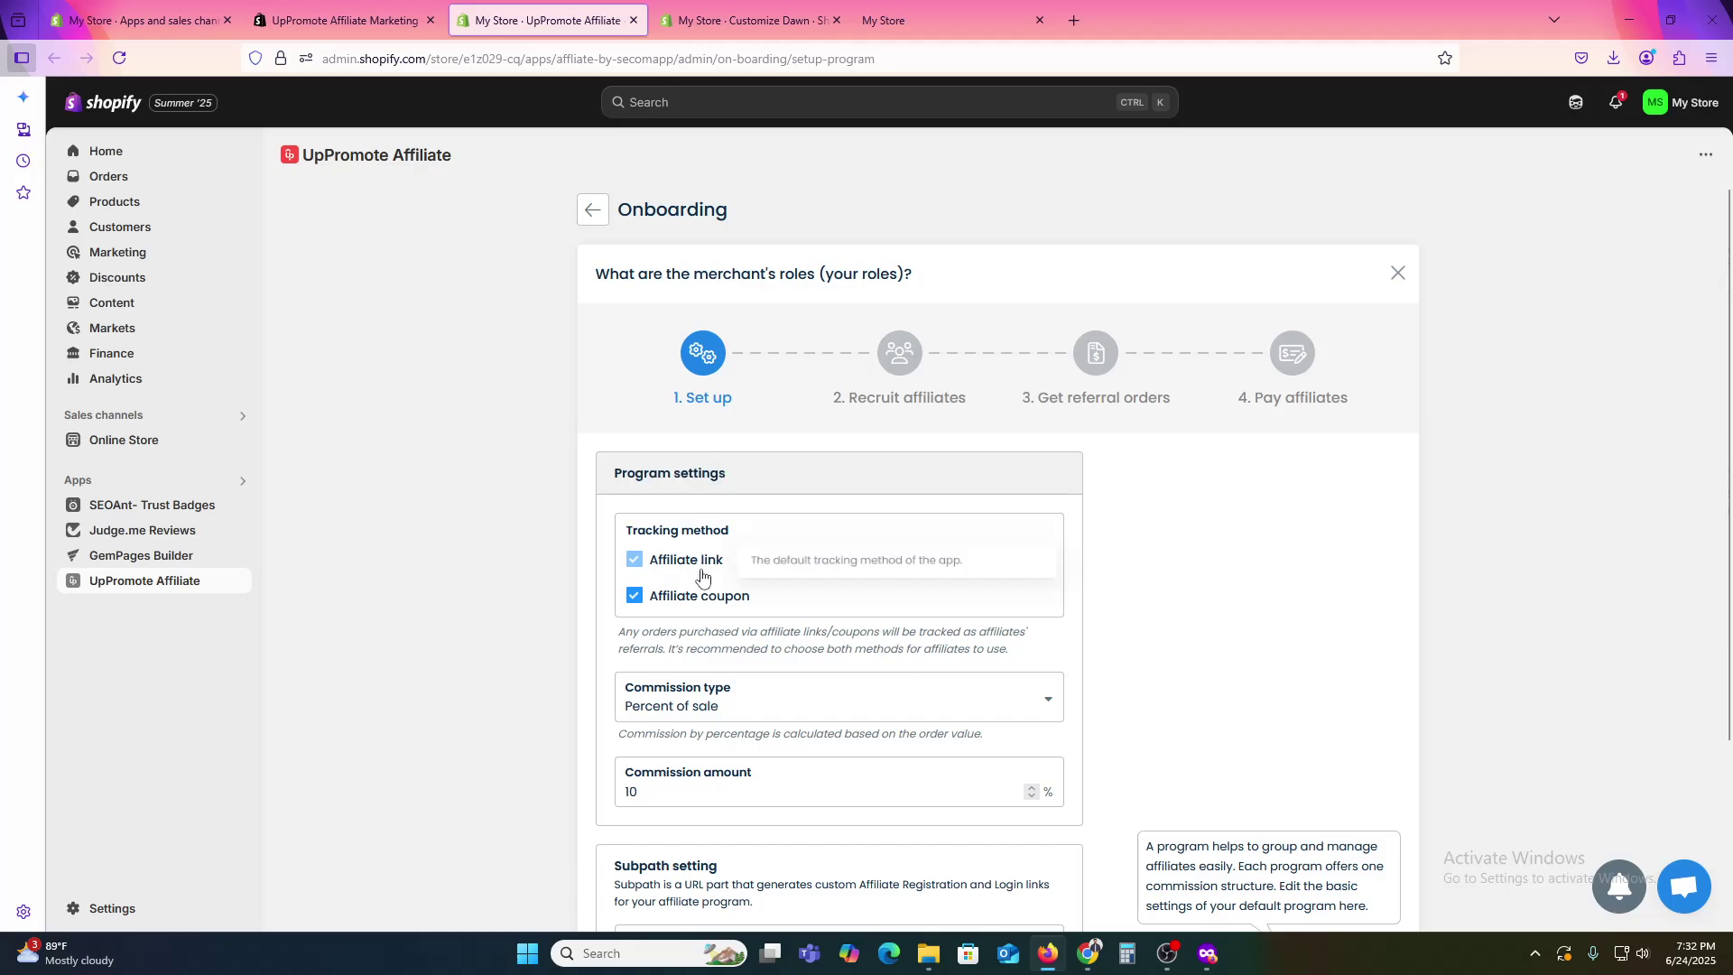
scroll(689, 597, "down", 2)
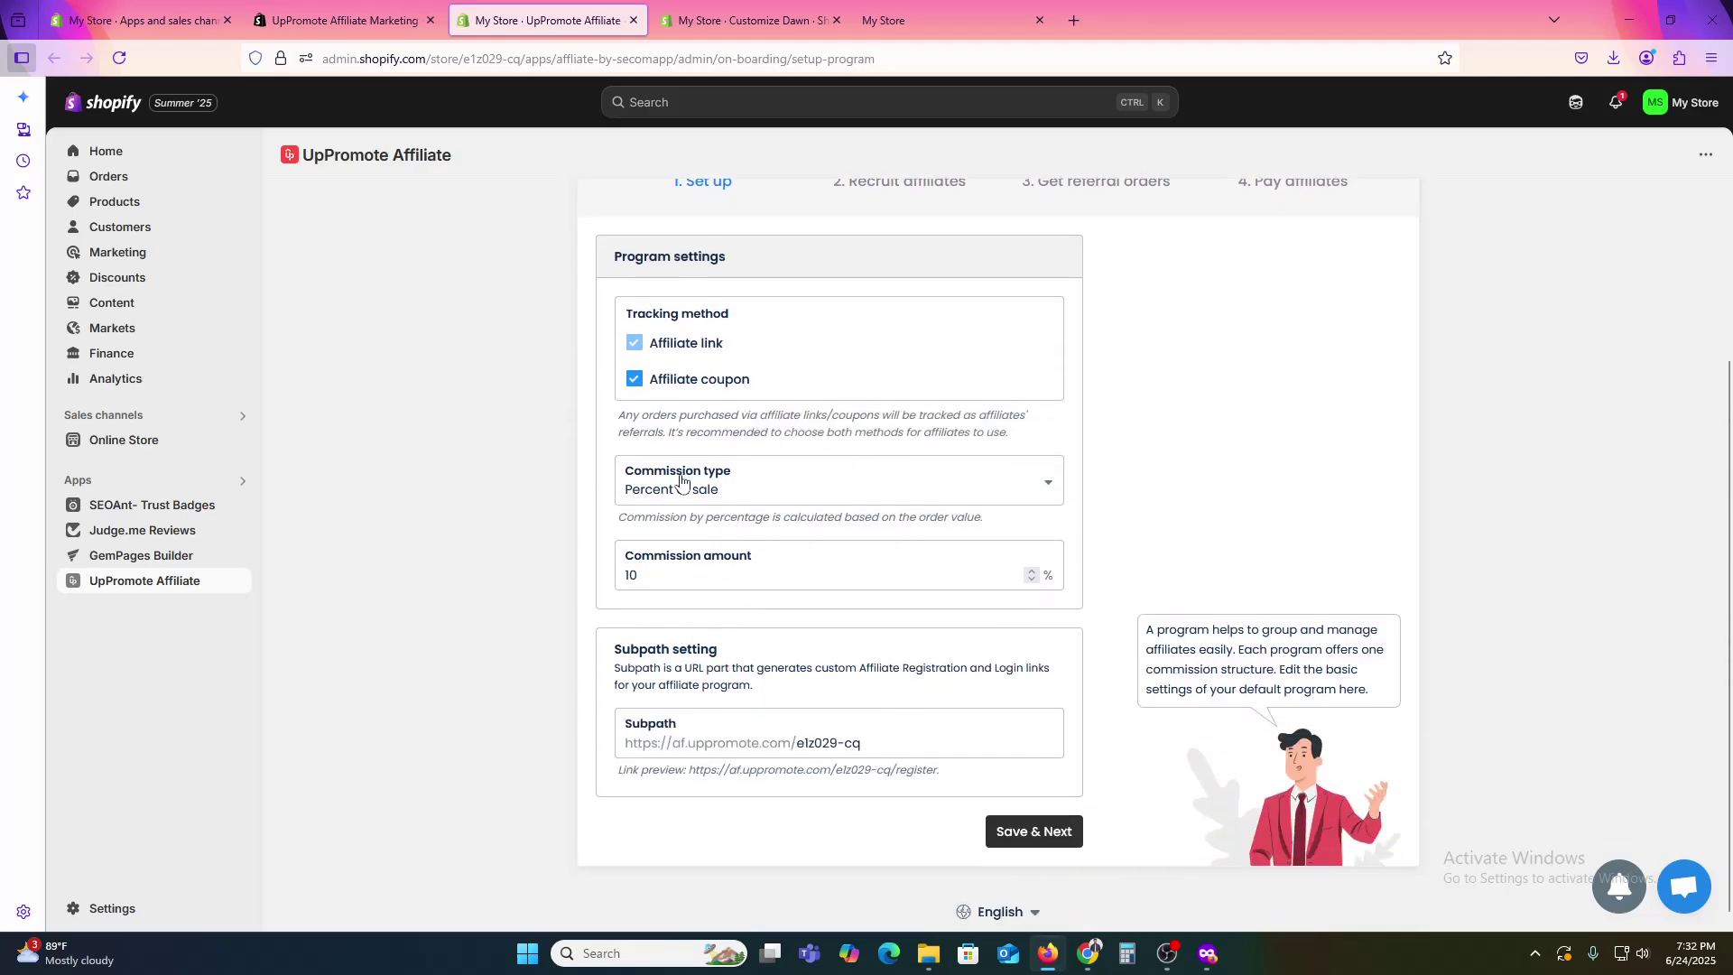
left_click(700, 498)
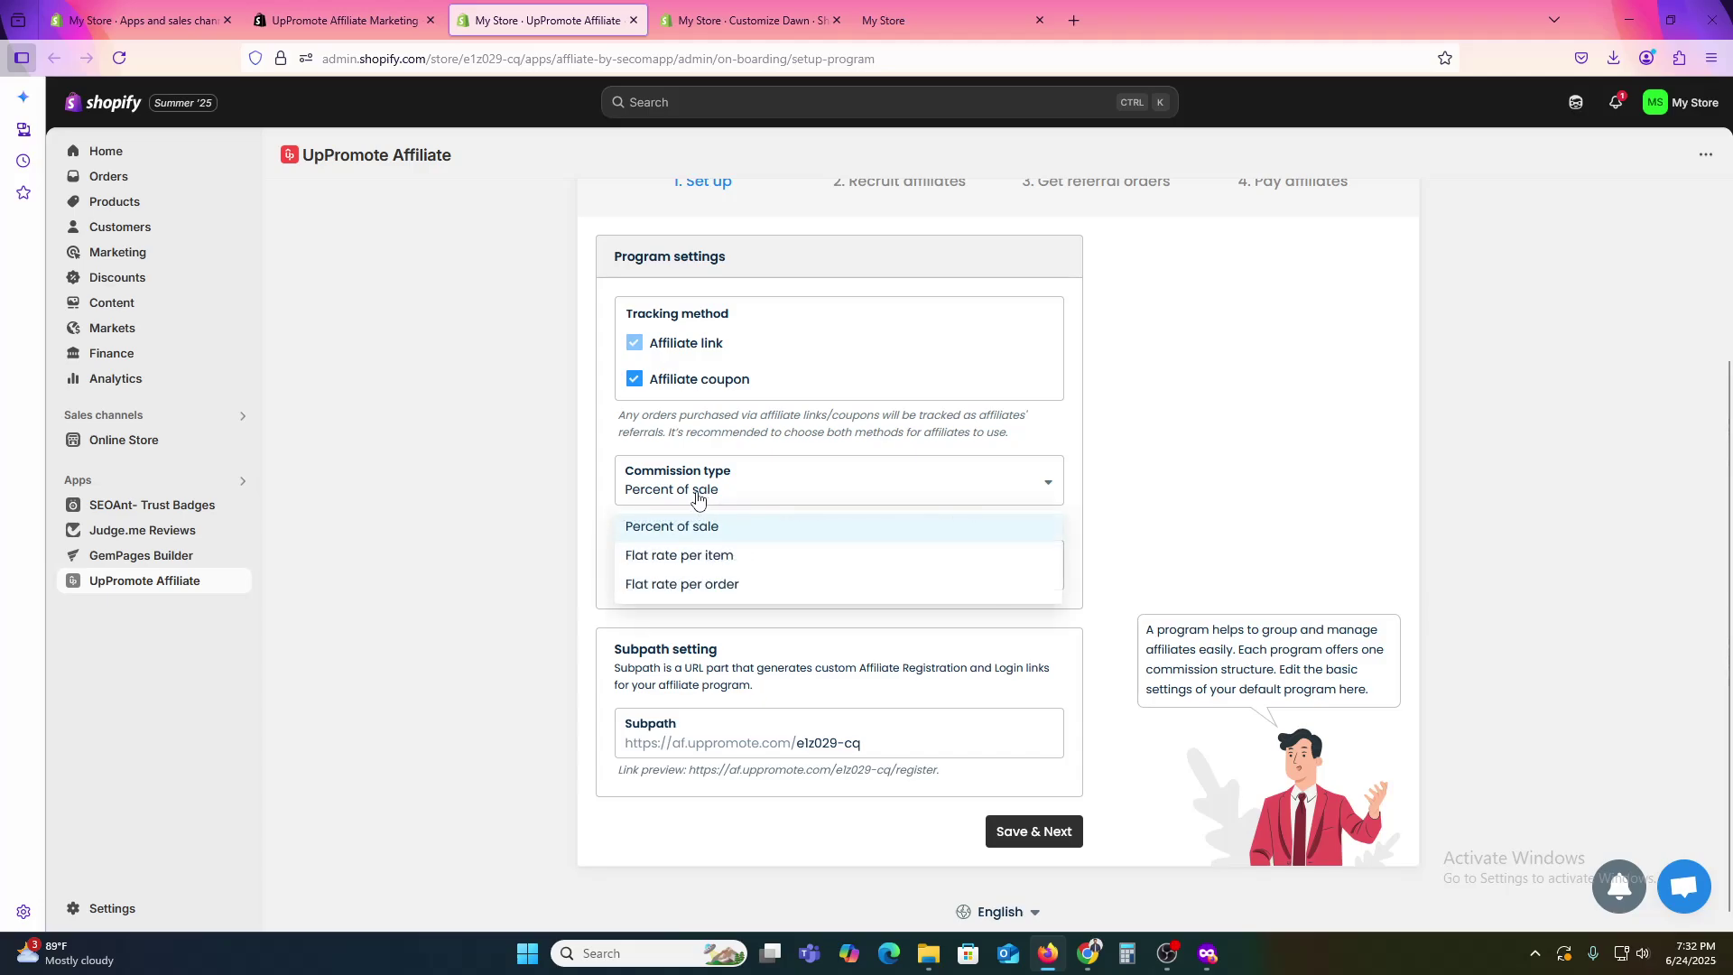
left_click(647, 608)
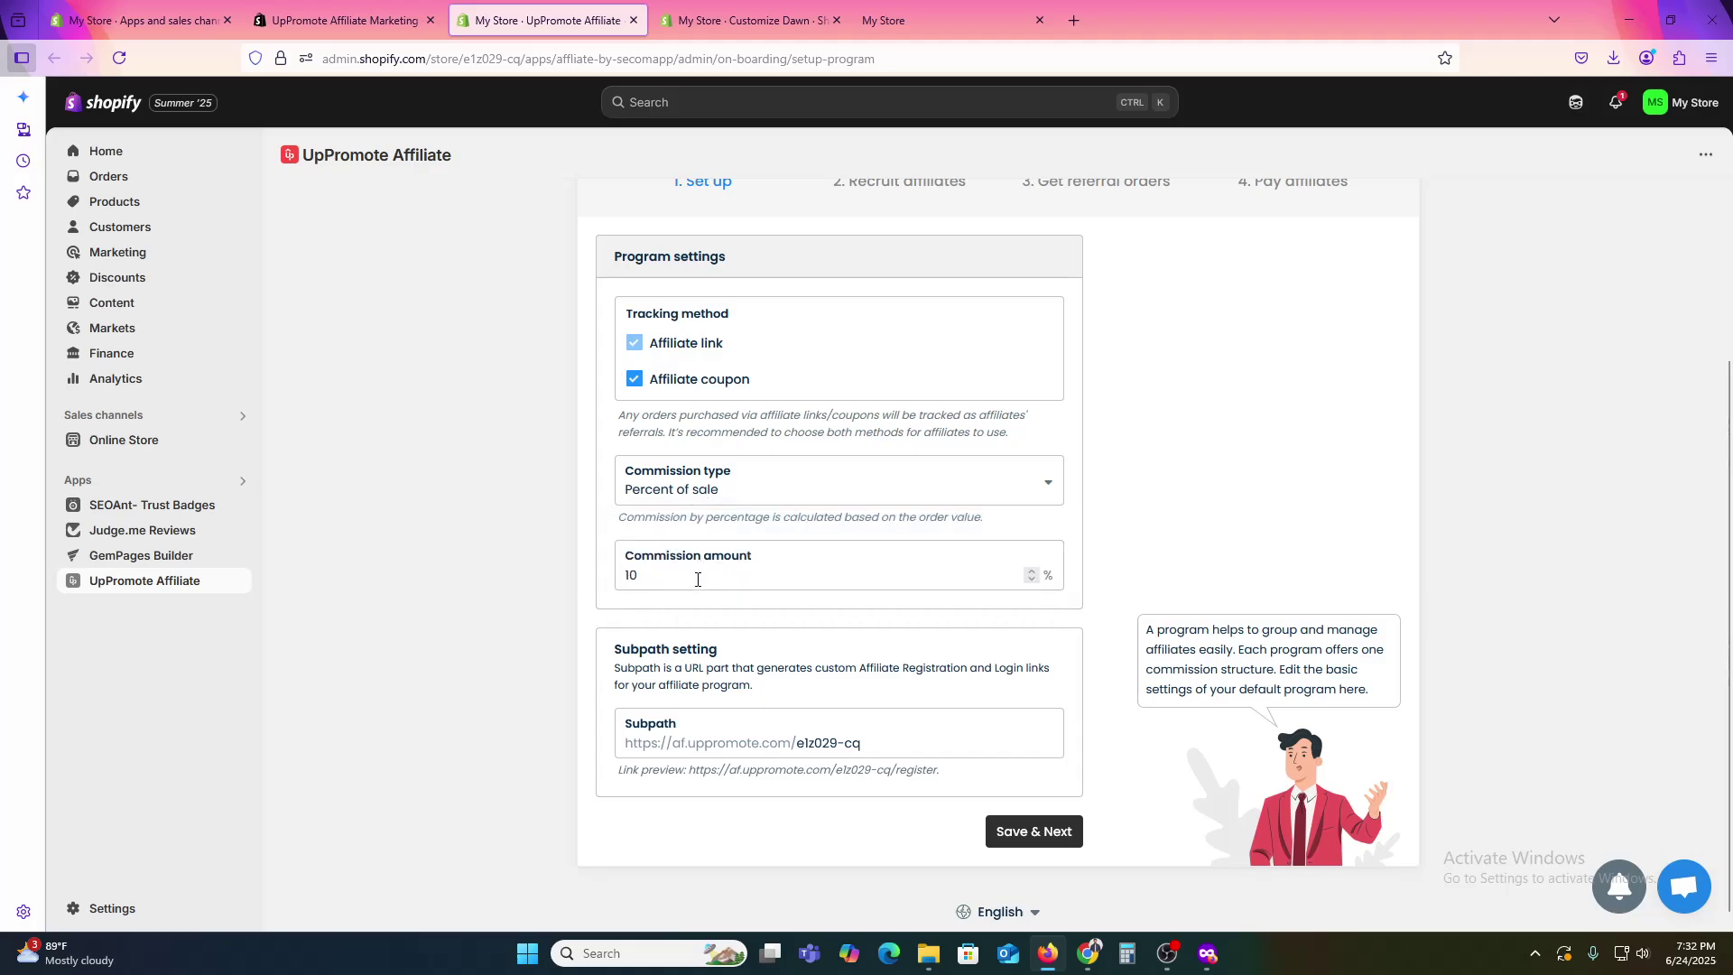
double_click(629, 649)
left_click(641, 673)
scroll(614, 534, "up", 2)
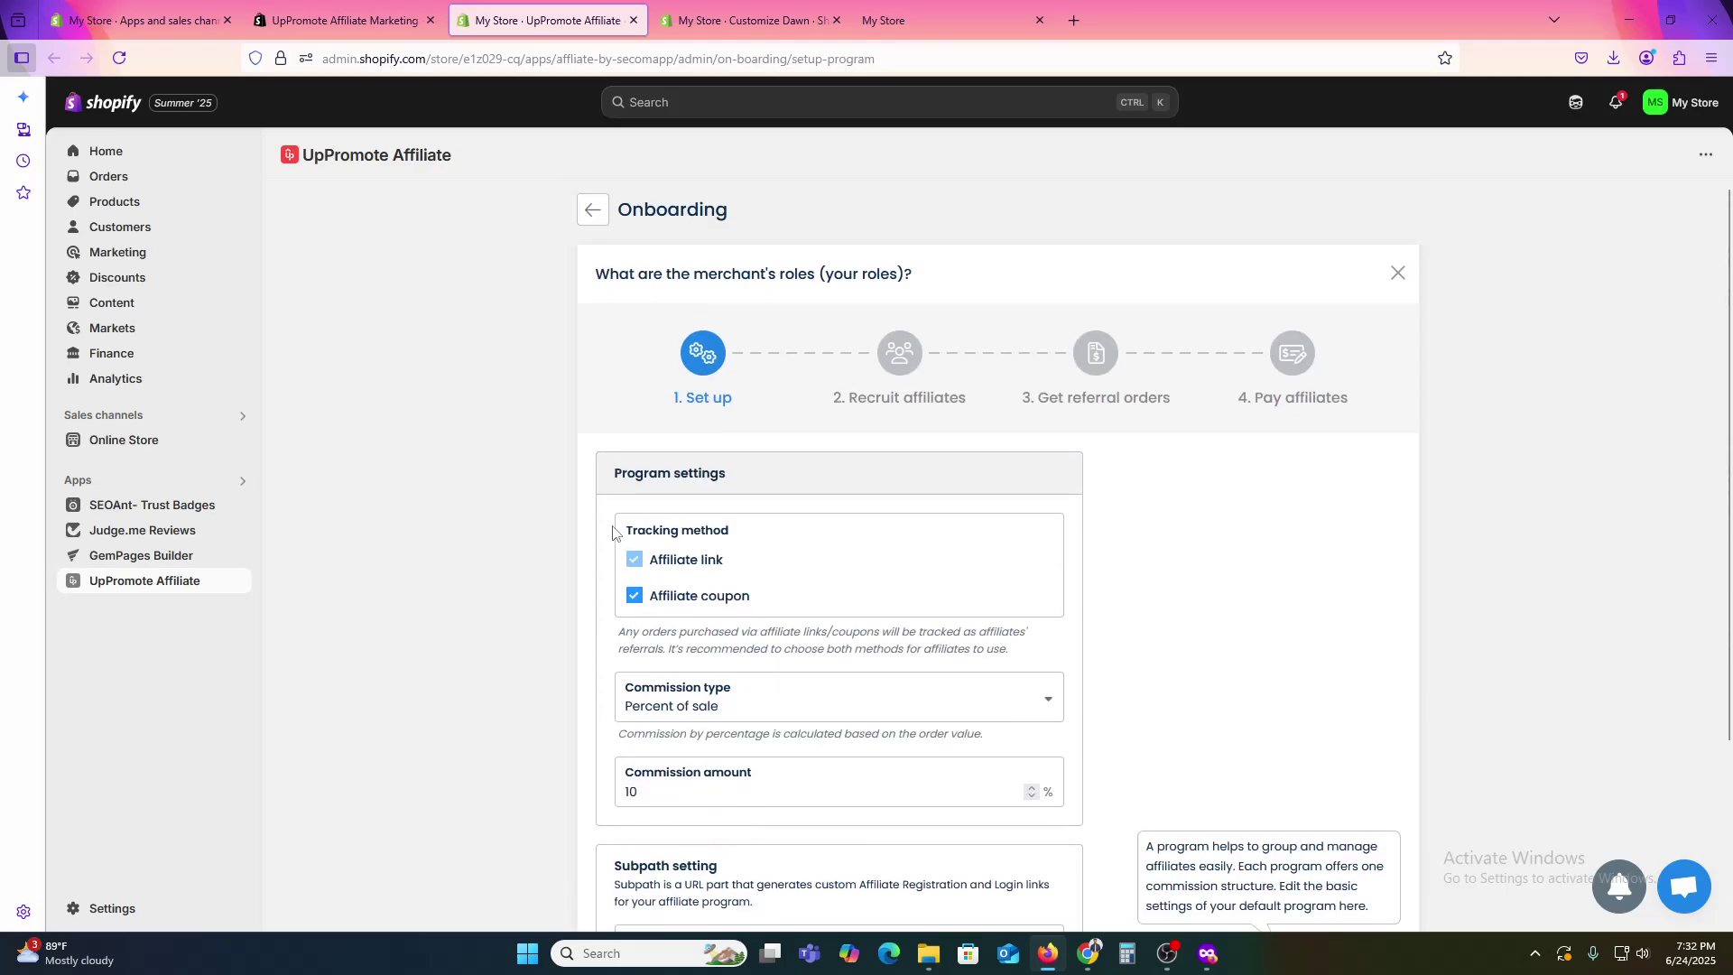
scroll(701, 710, "down", 2)
left_click(1039, 837)
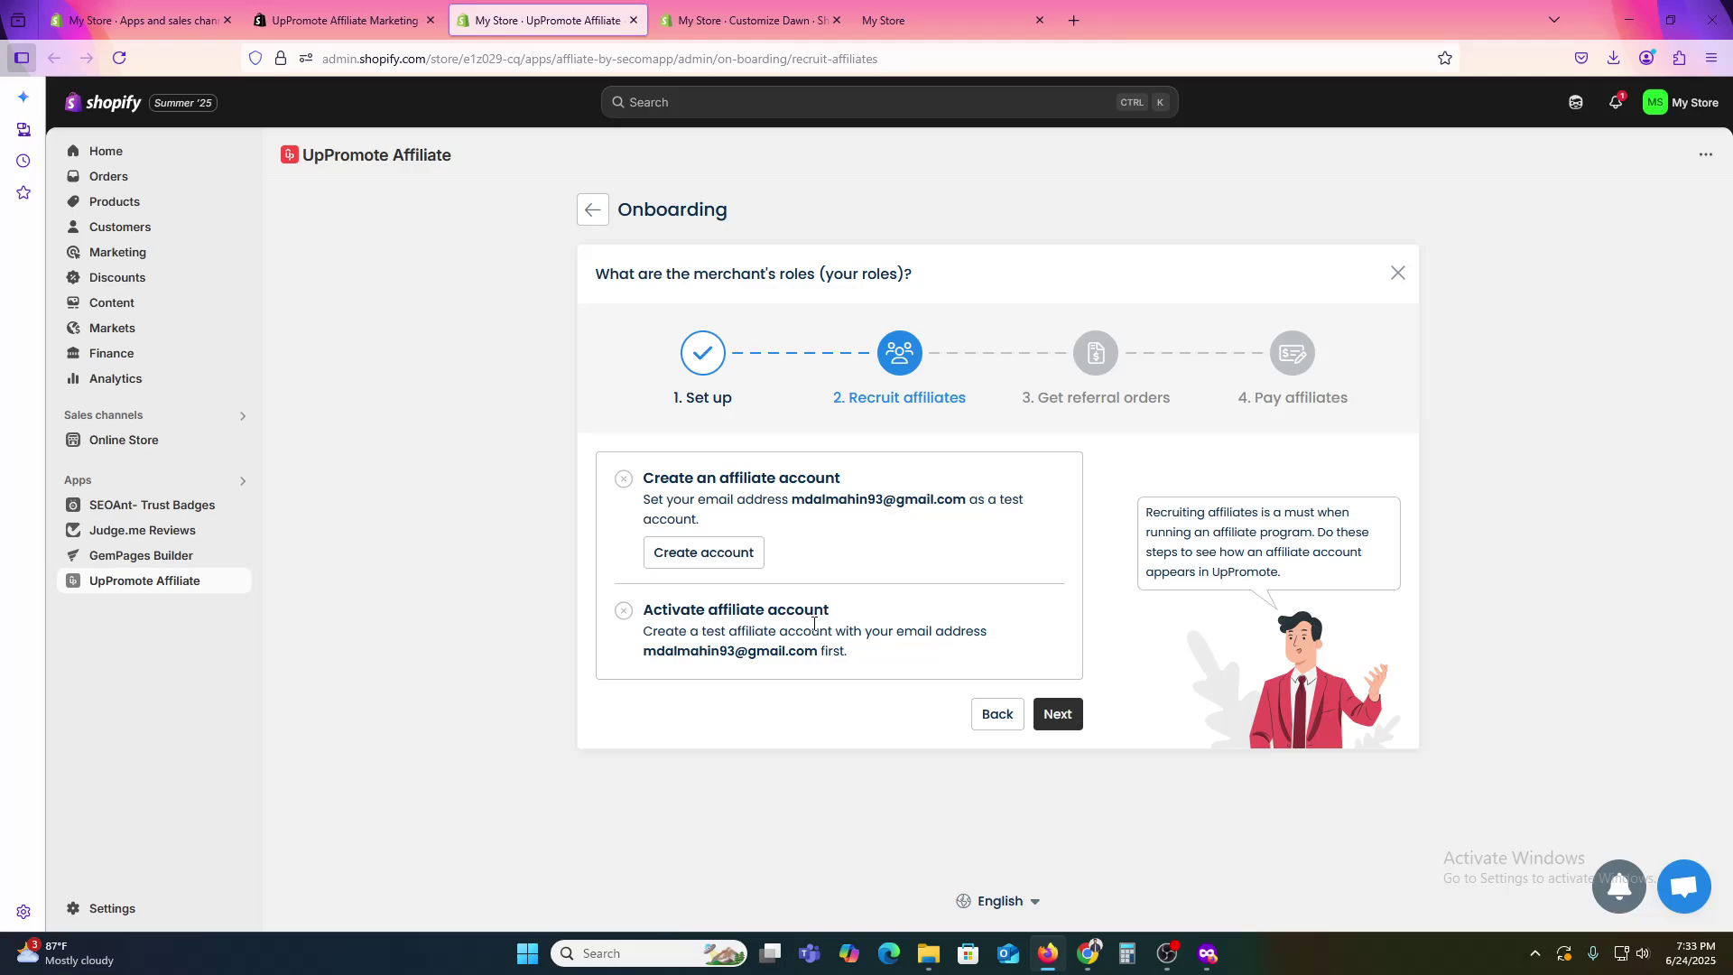
Step: Create the test affiliate account, entering and confirming its password
left_click(723, 561)
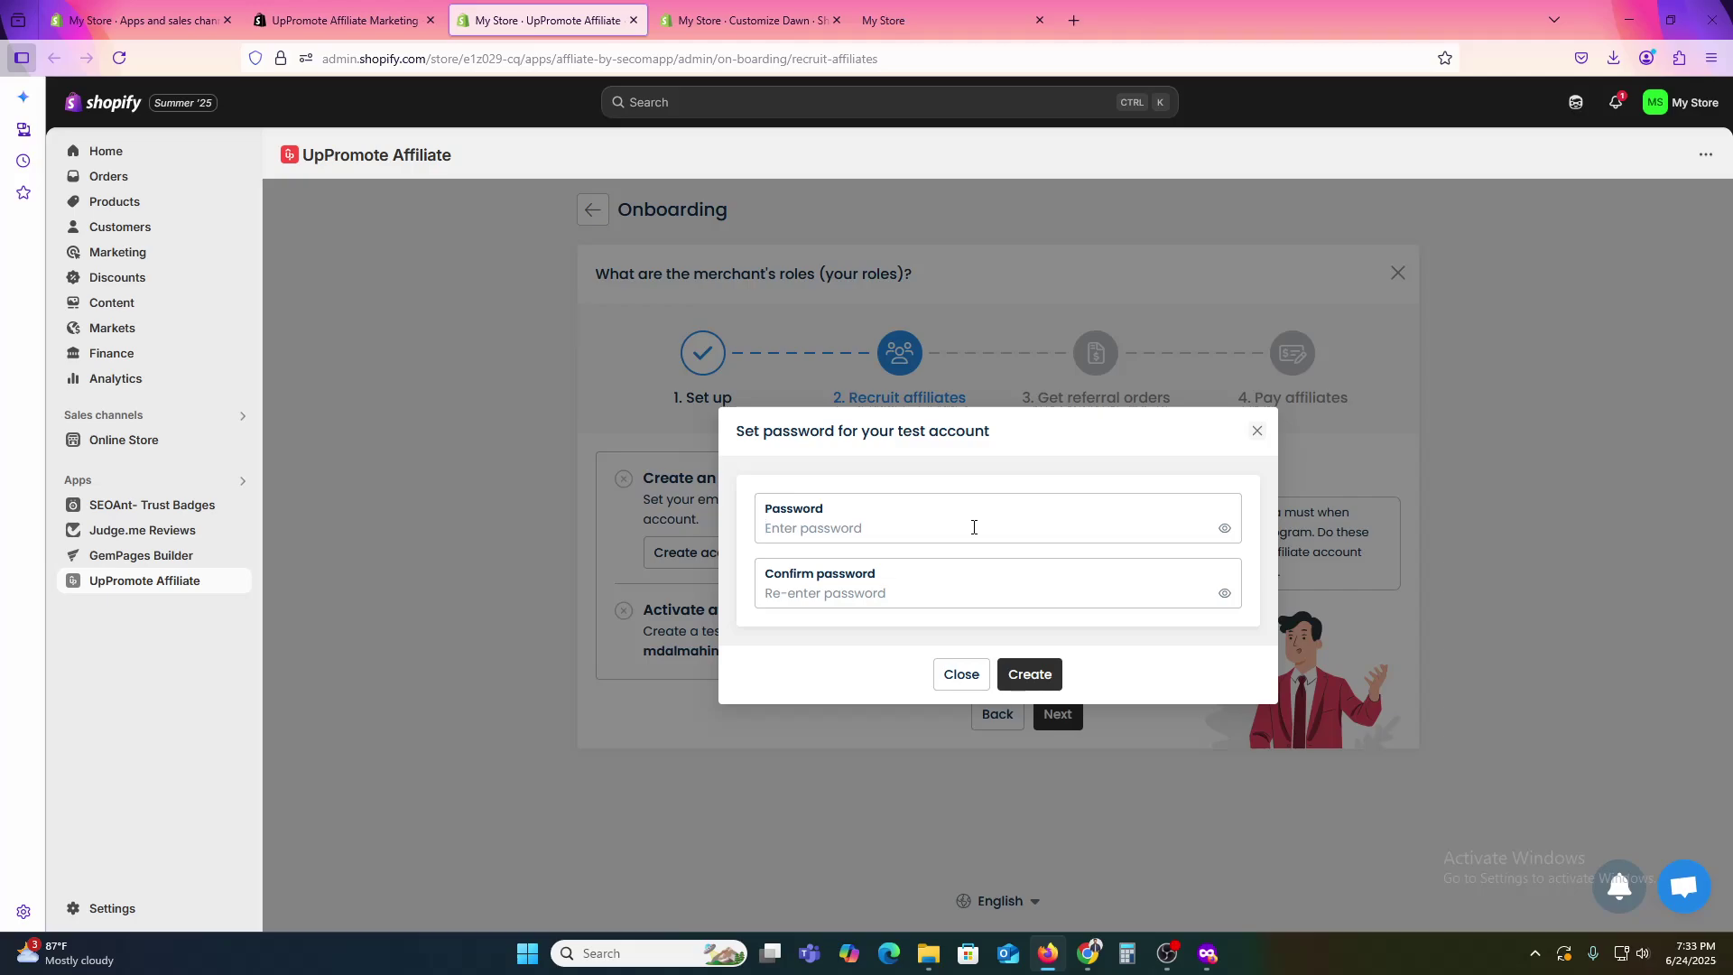
type("•")
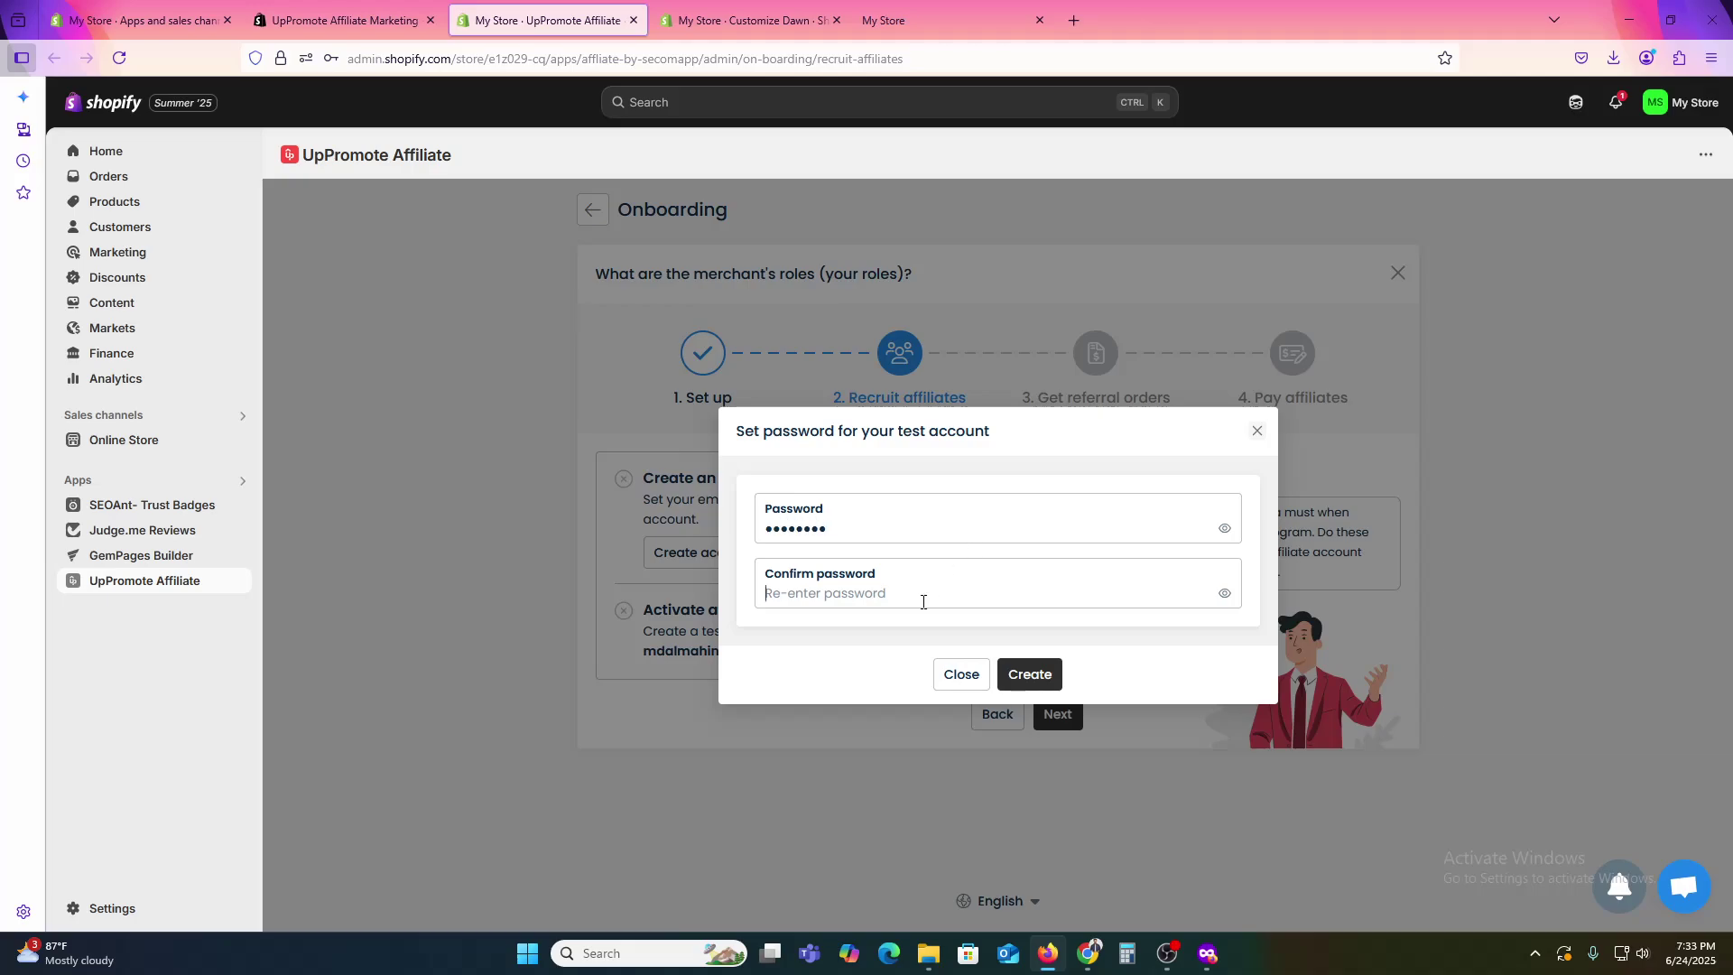
type("•")
left_click(1030, 684)
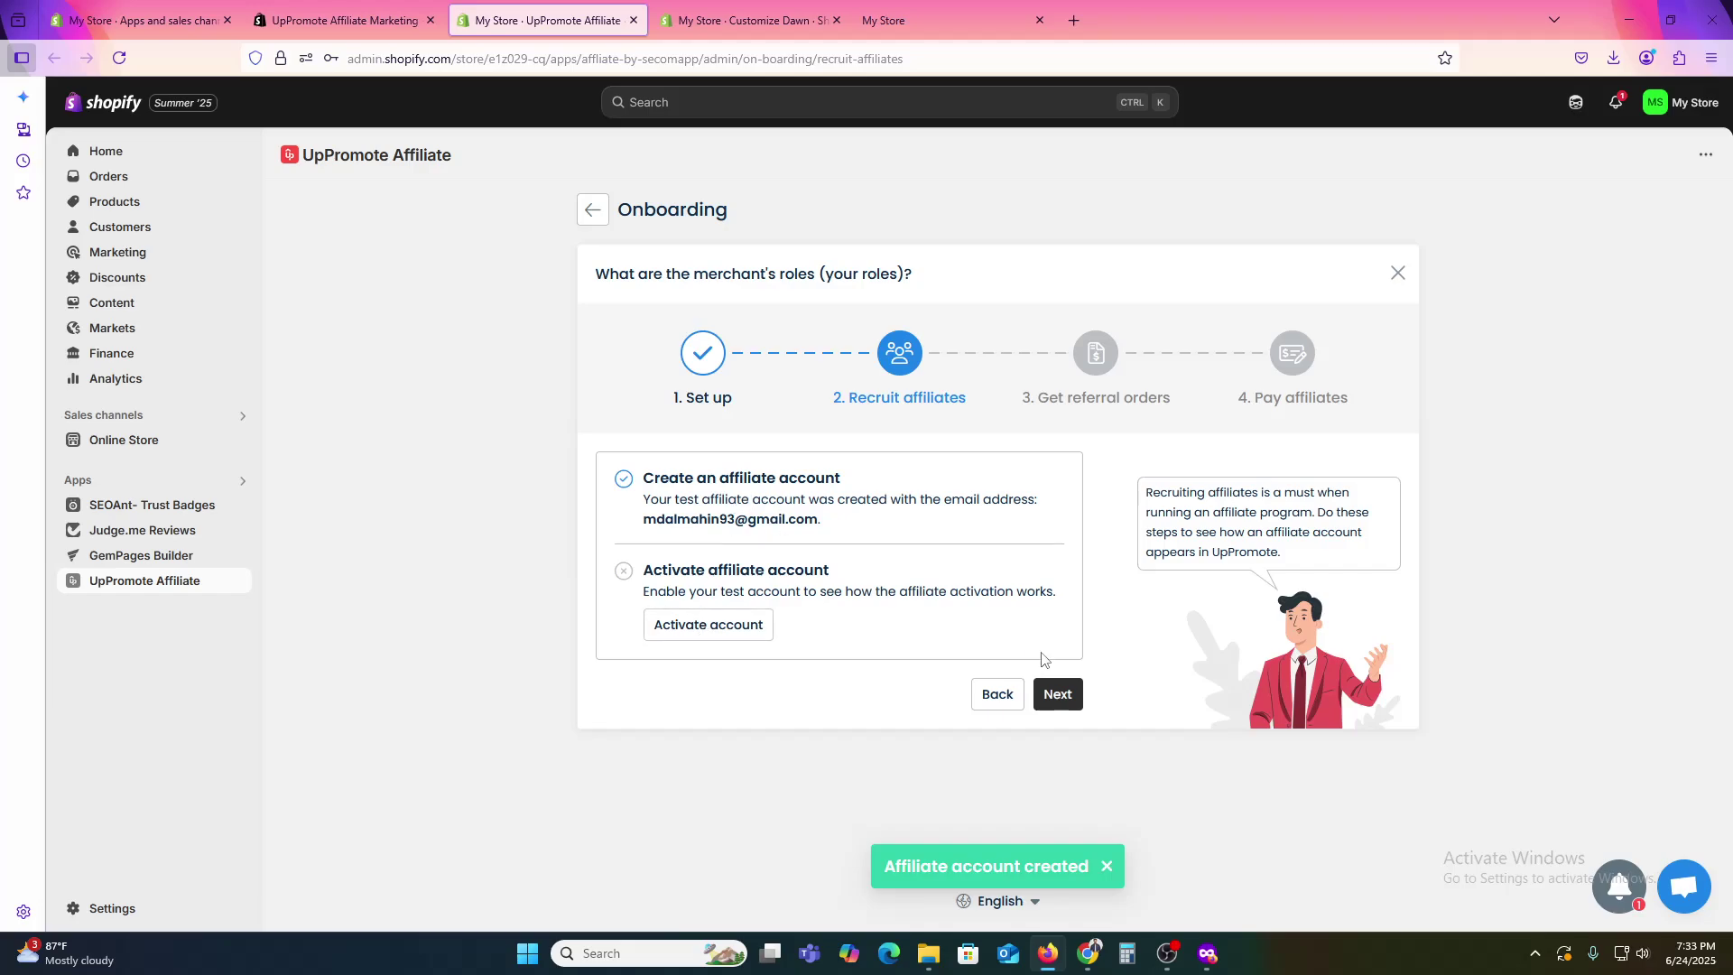
Step: Save the account password in the browser and continue past account activation and the tracking test to the Pay affiliates stage
left_click(1057, 694)
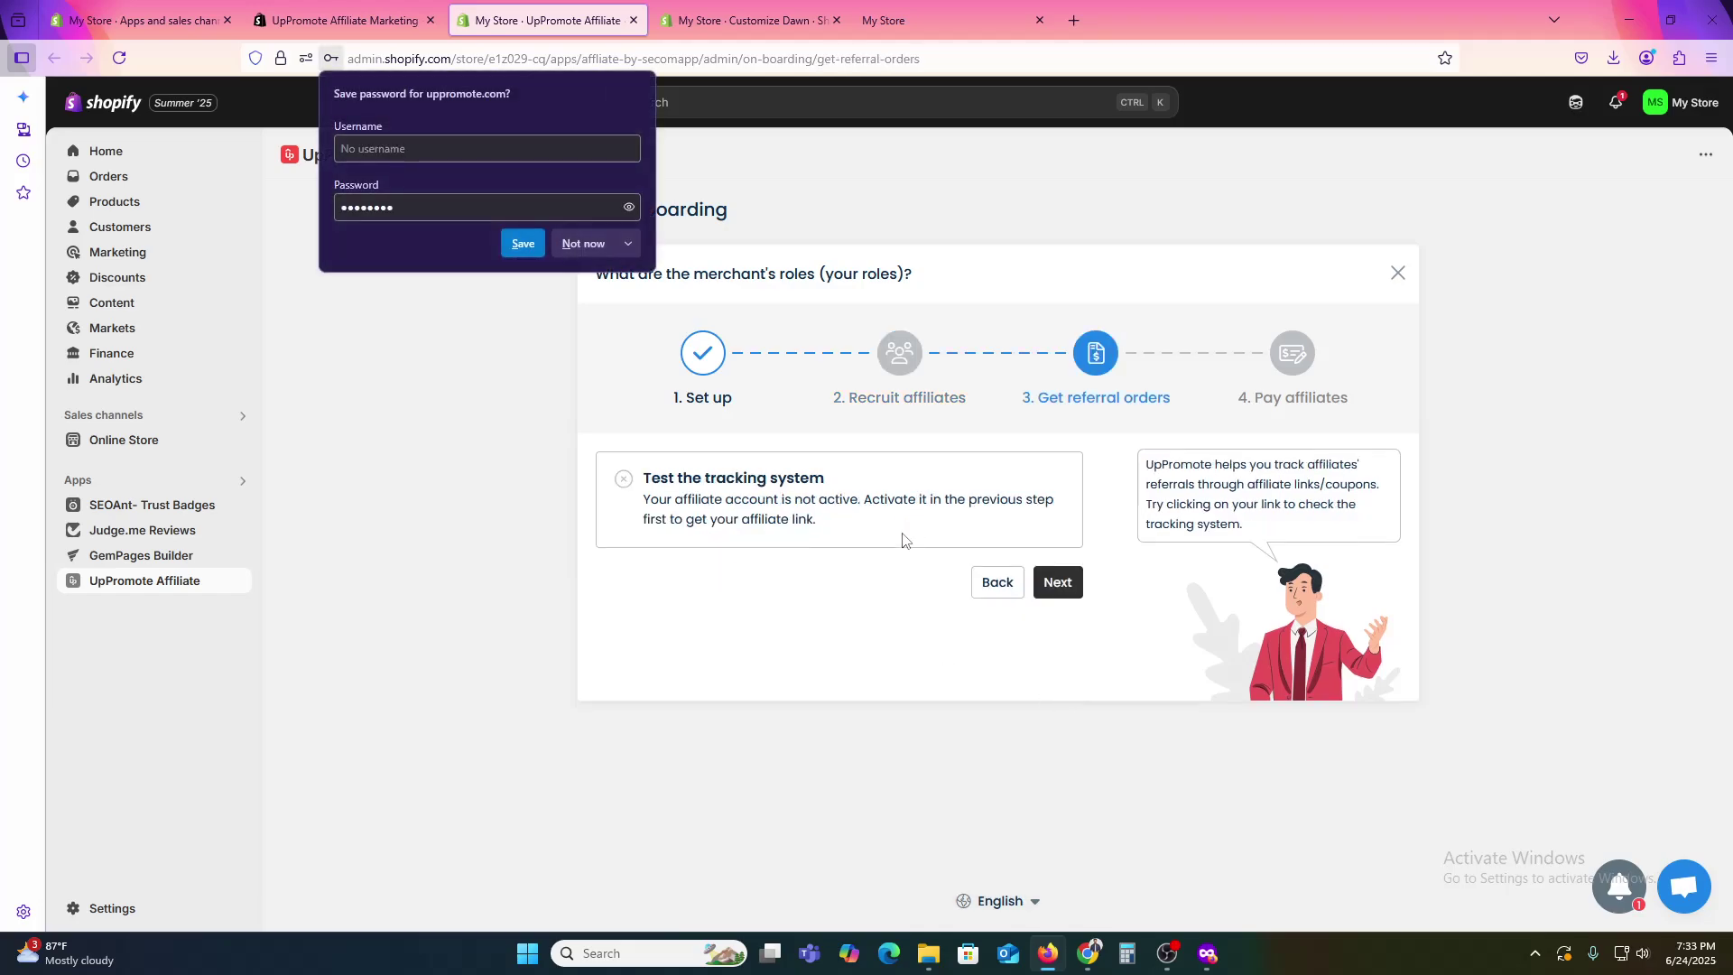
left_click(523, 244)
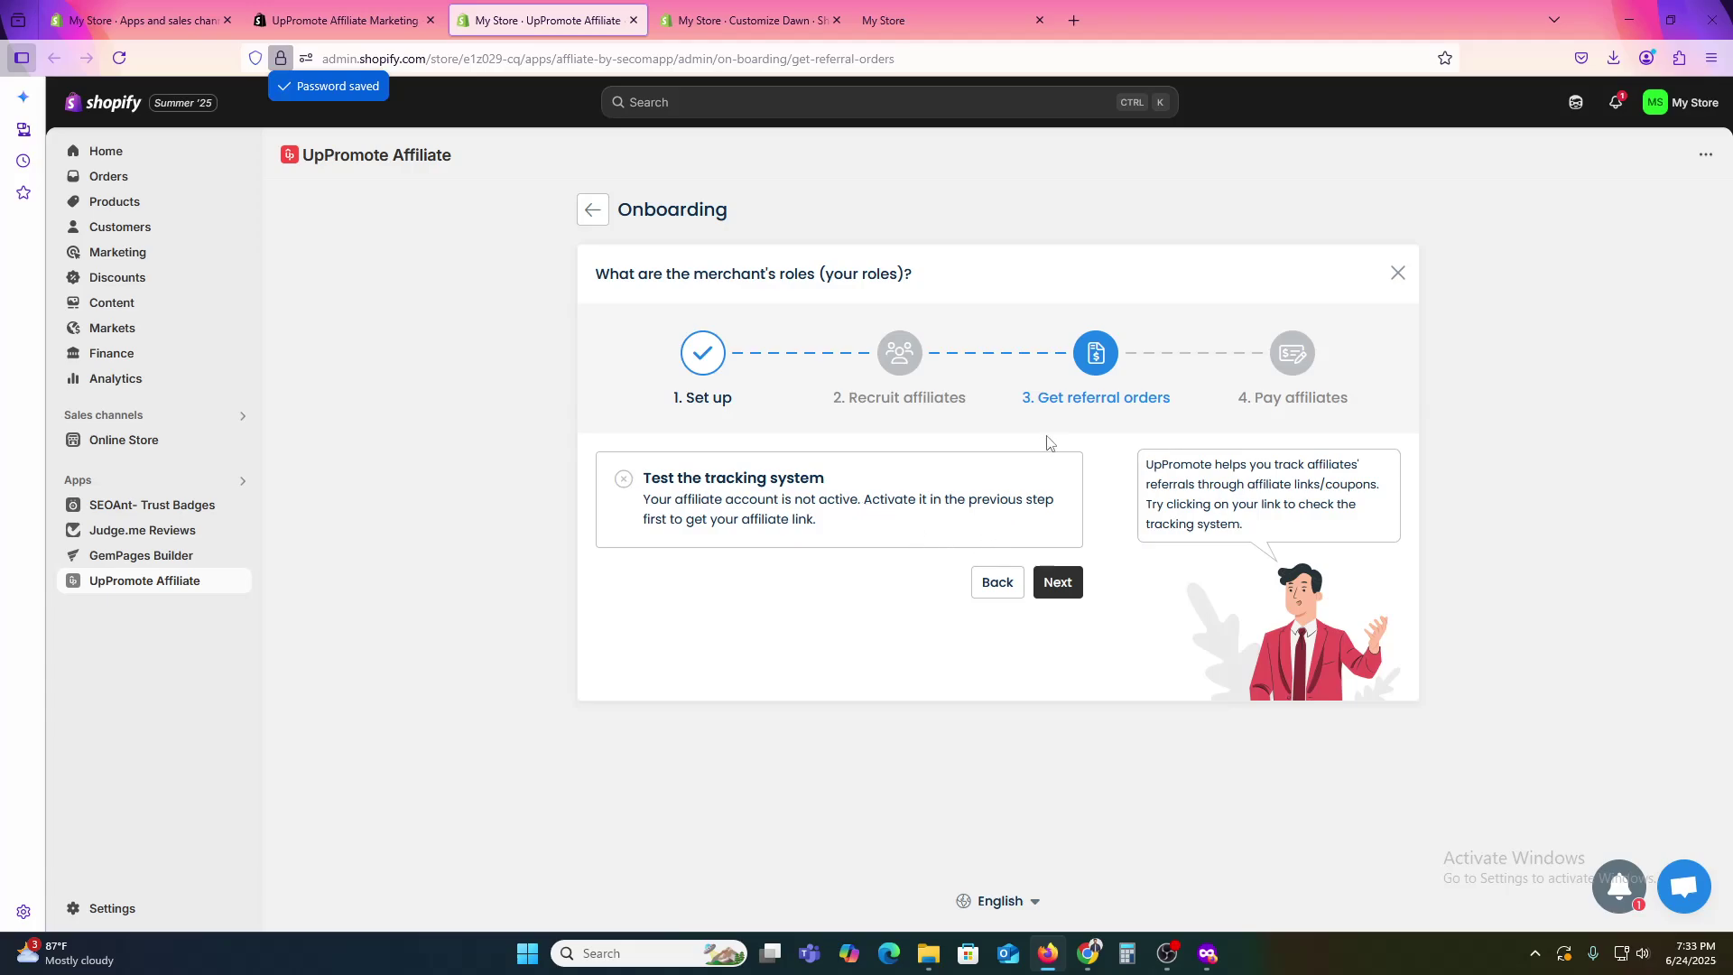
left_click(1052, 585)
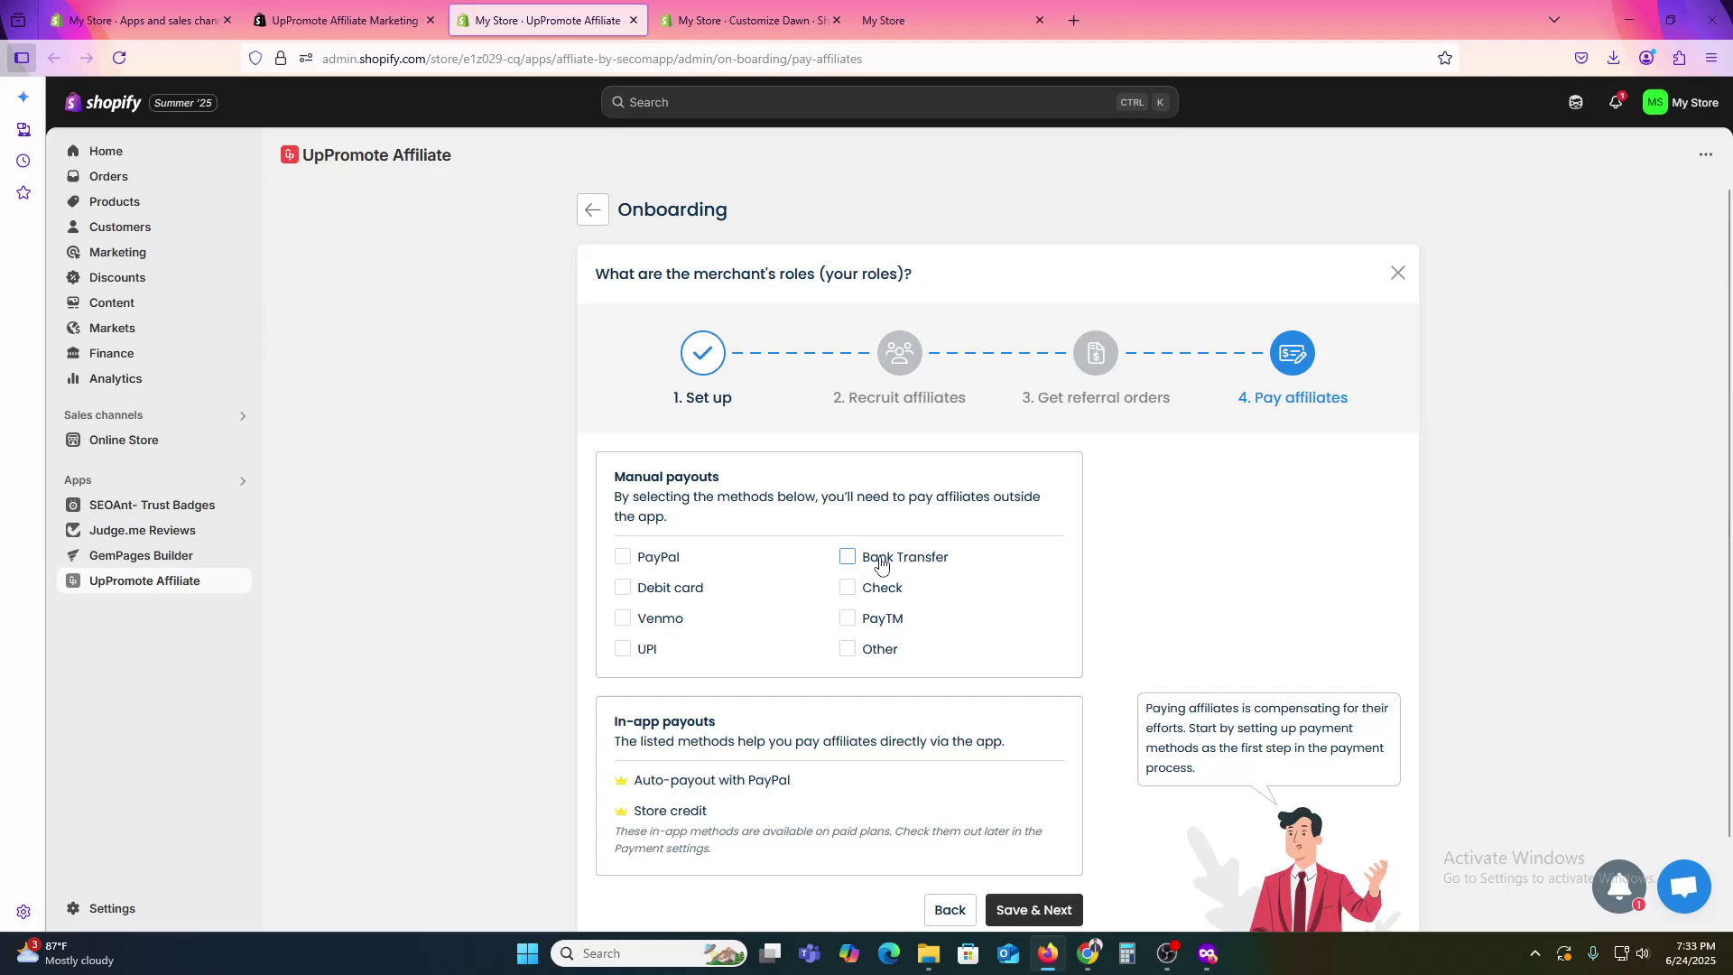
Step: Enable Bank Transfer, Debit card, Check, PayTM, PayPal and Venmo as manual payout methods and save the payment setup
left_click(849, 557)
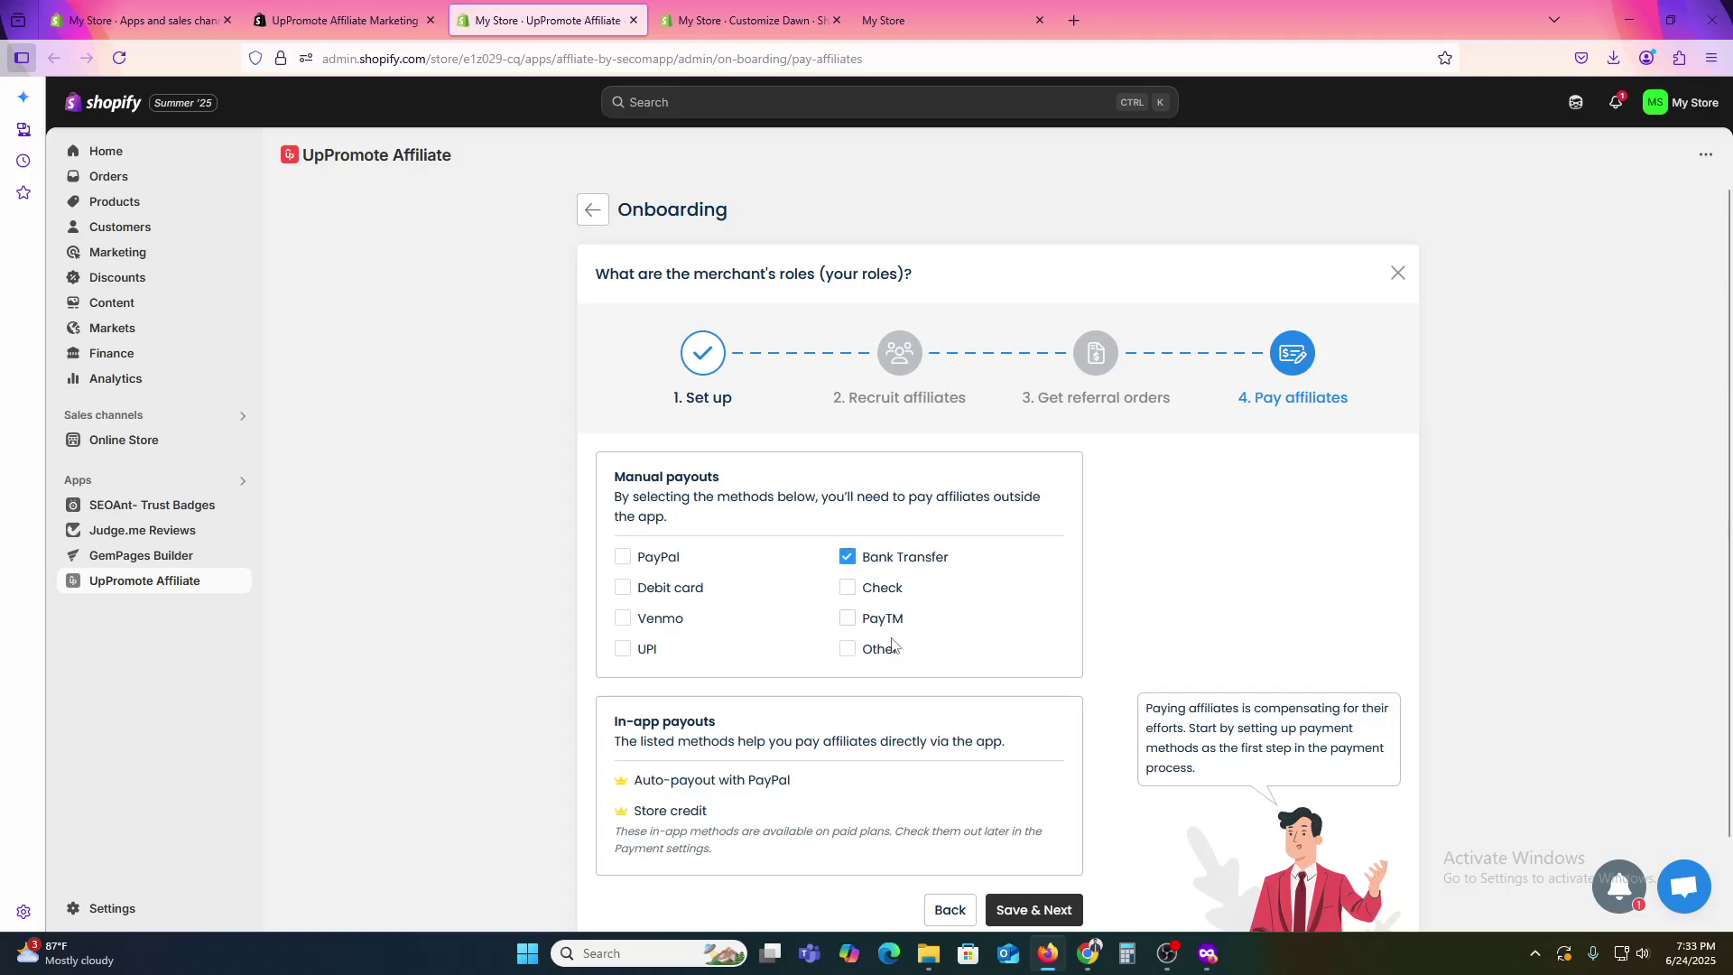
left_click(672, 589)
left_click(880, 589)
left_click(880, 619)
left_click(648, 559)
left_click(649, 619)
scroll(654, 623, "down", 1)
left_click(1047, 833)
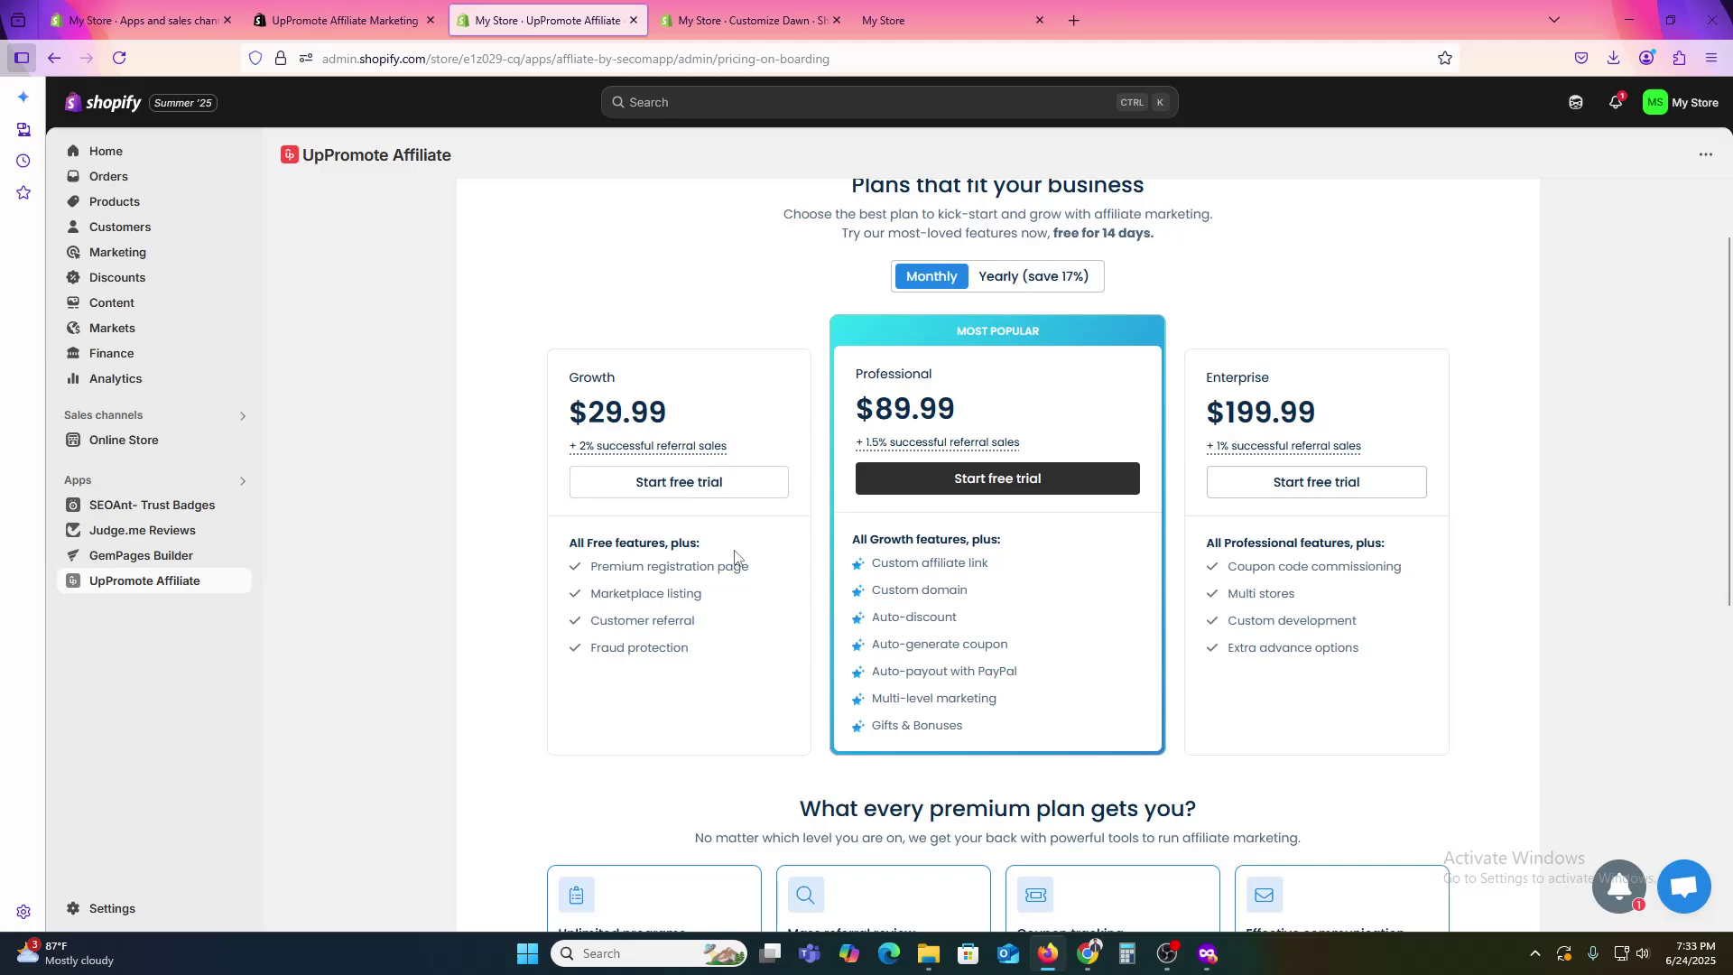
Step: Review the paid plans and their features, and continue to the app's home page without subscribing
scroll(763, 567, "down", 5)
scroll(765, 572, "up", 6)
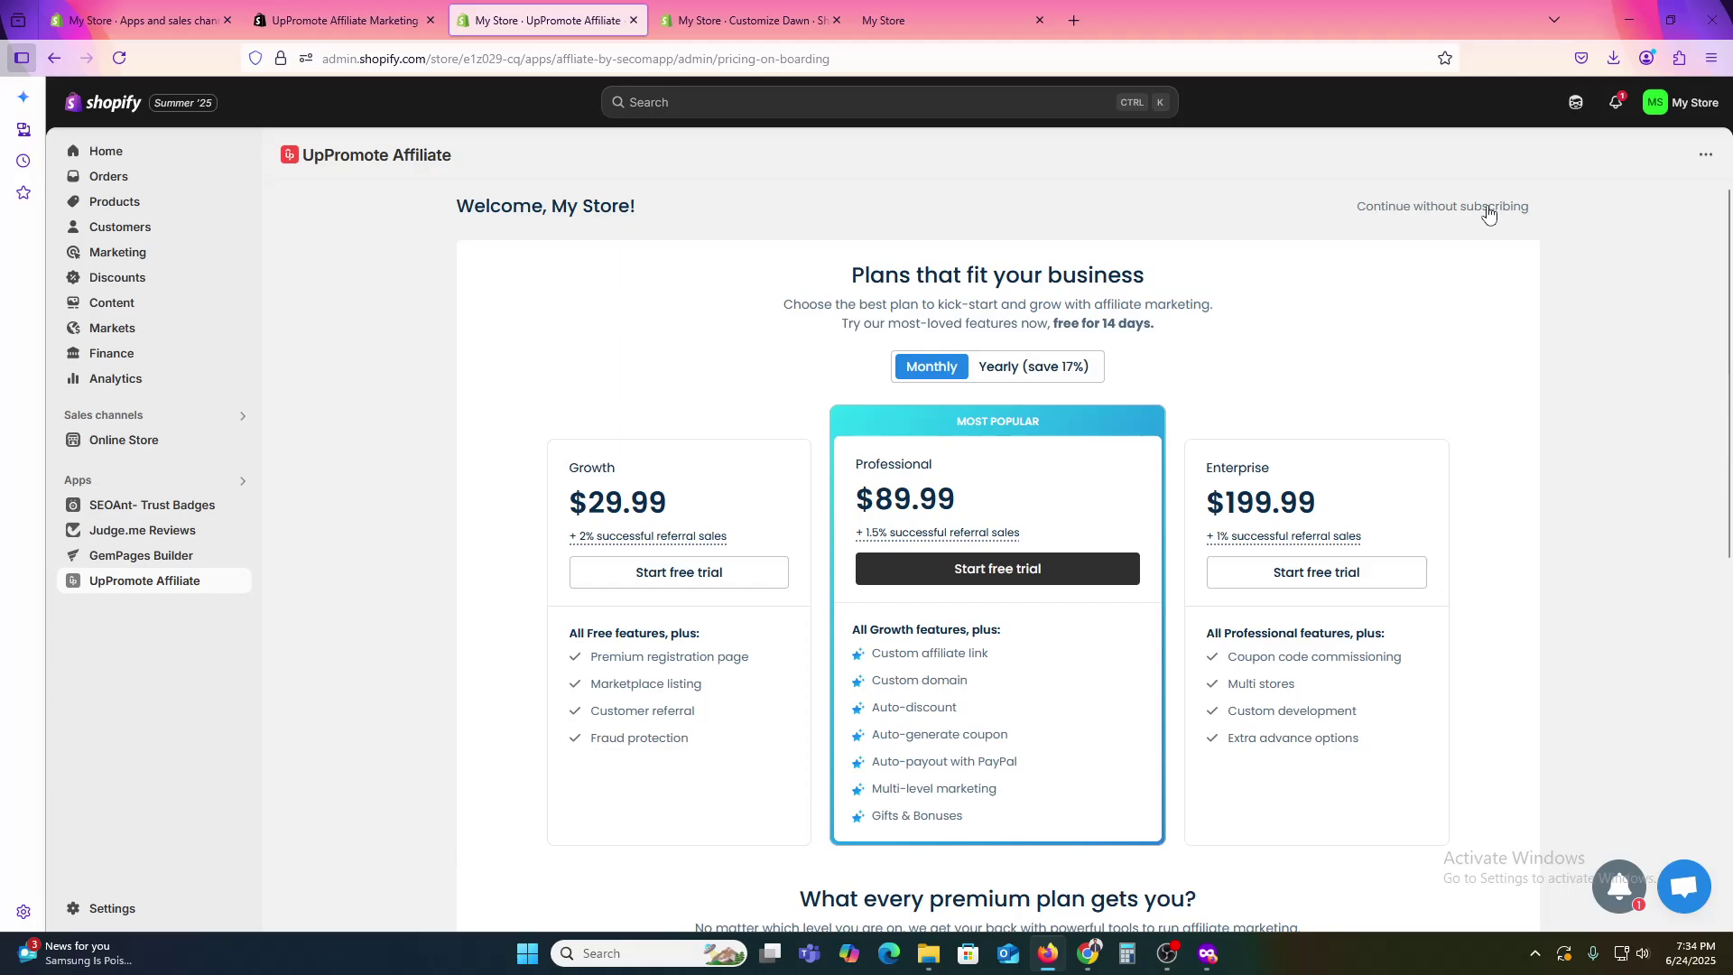
left_click(1460, 208)
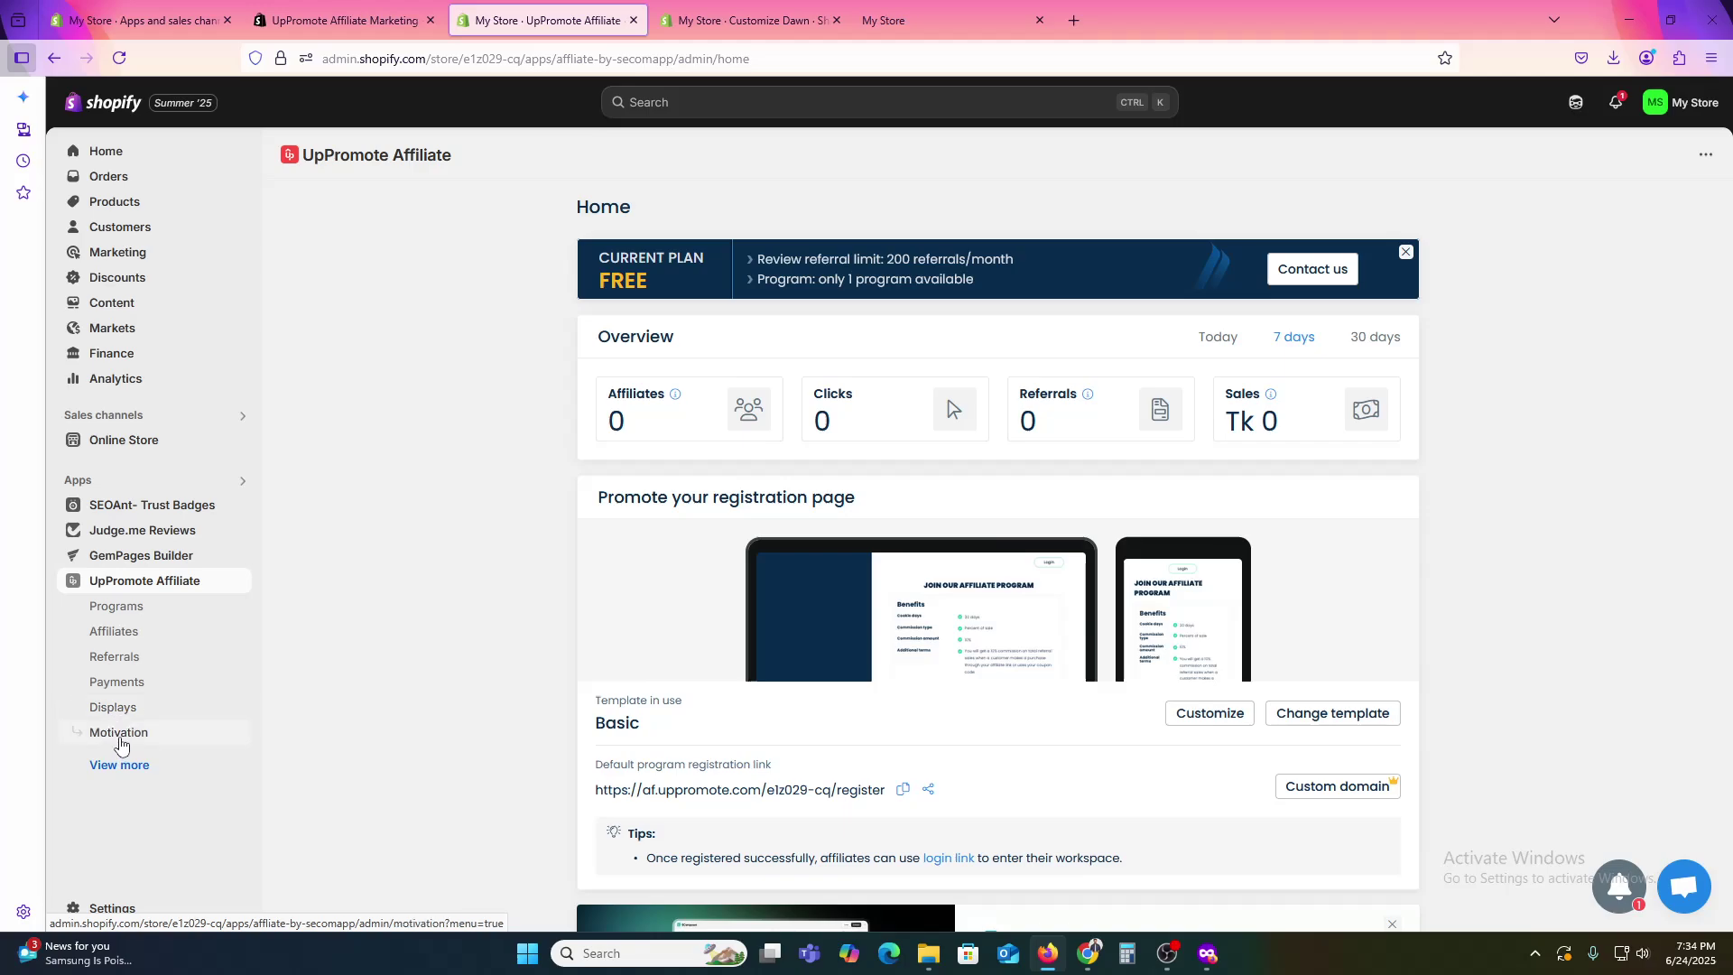
Step: Look through the UpPromote home dashboard and open the Affiliates page
scroll(1074, 533, "down", 7)
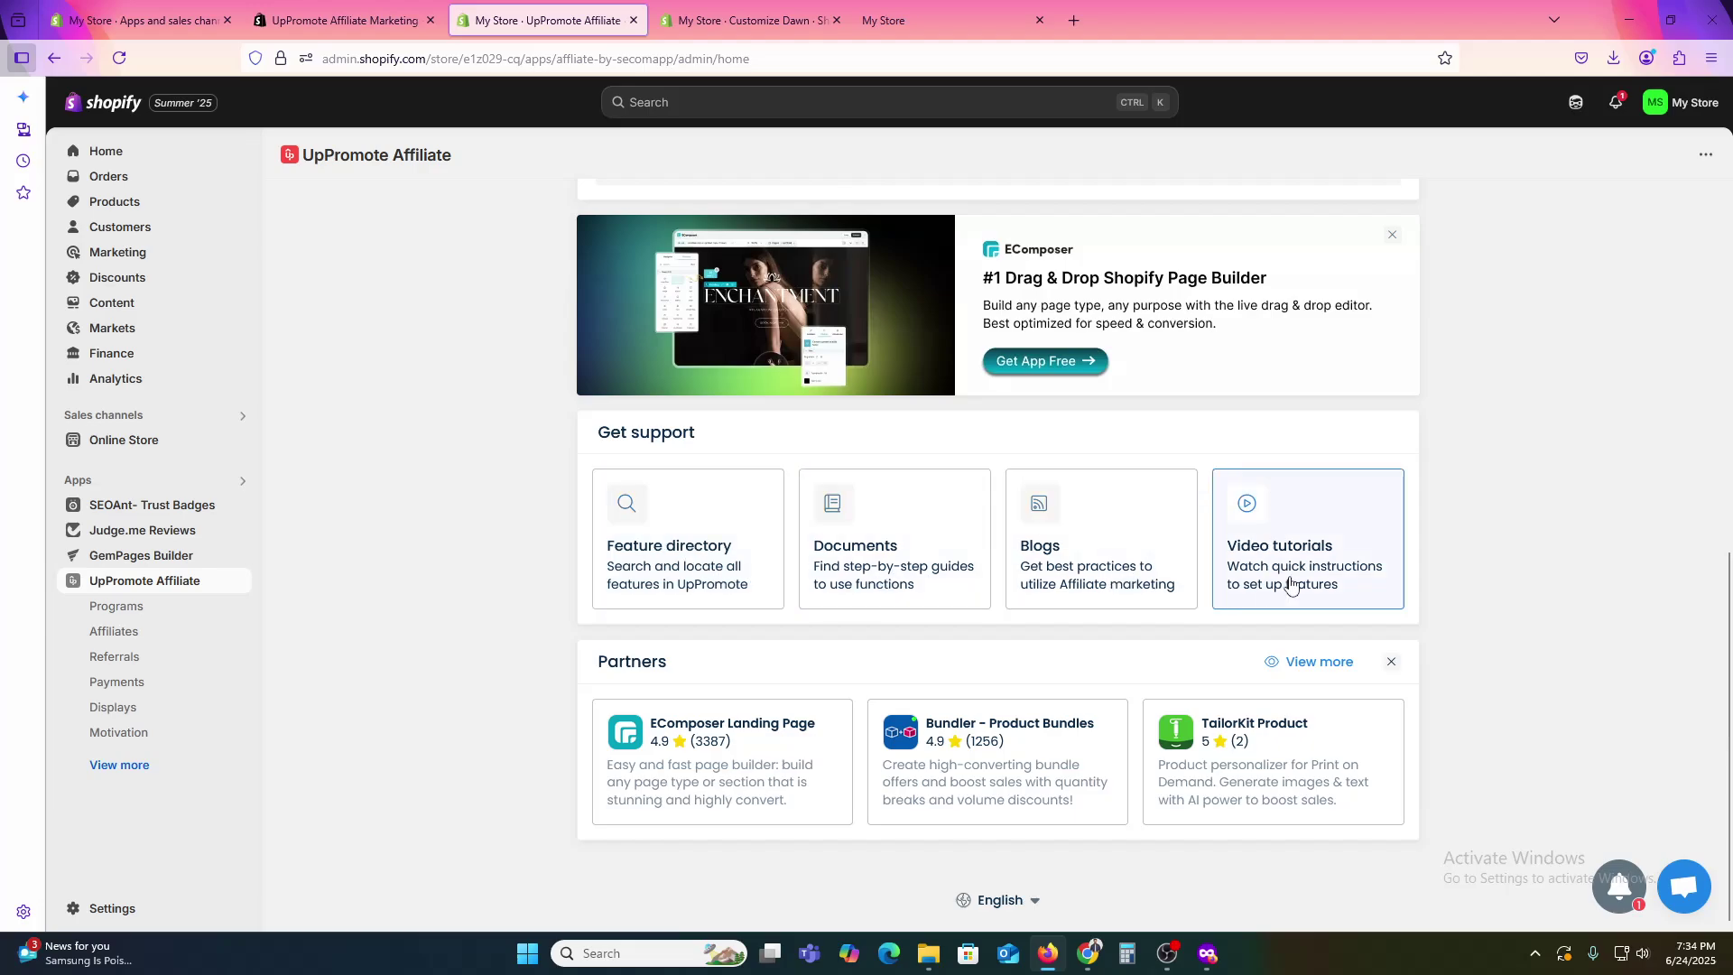
scroll(1200, 779, "up", 6)
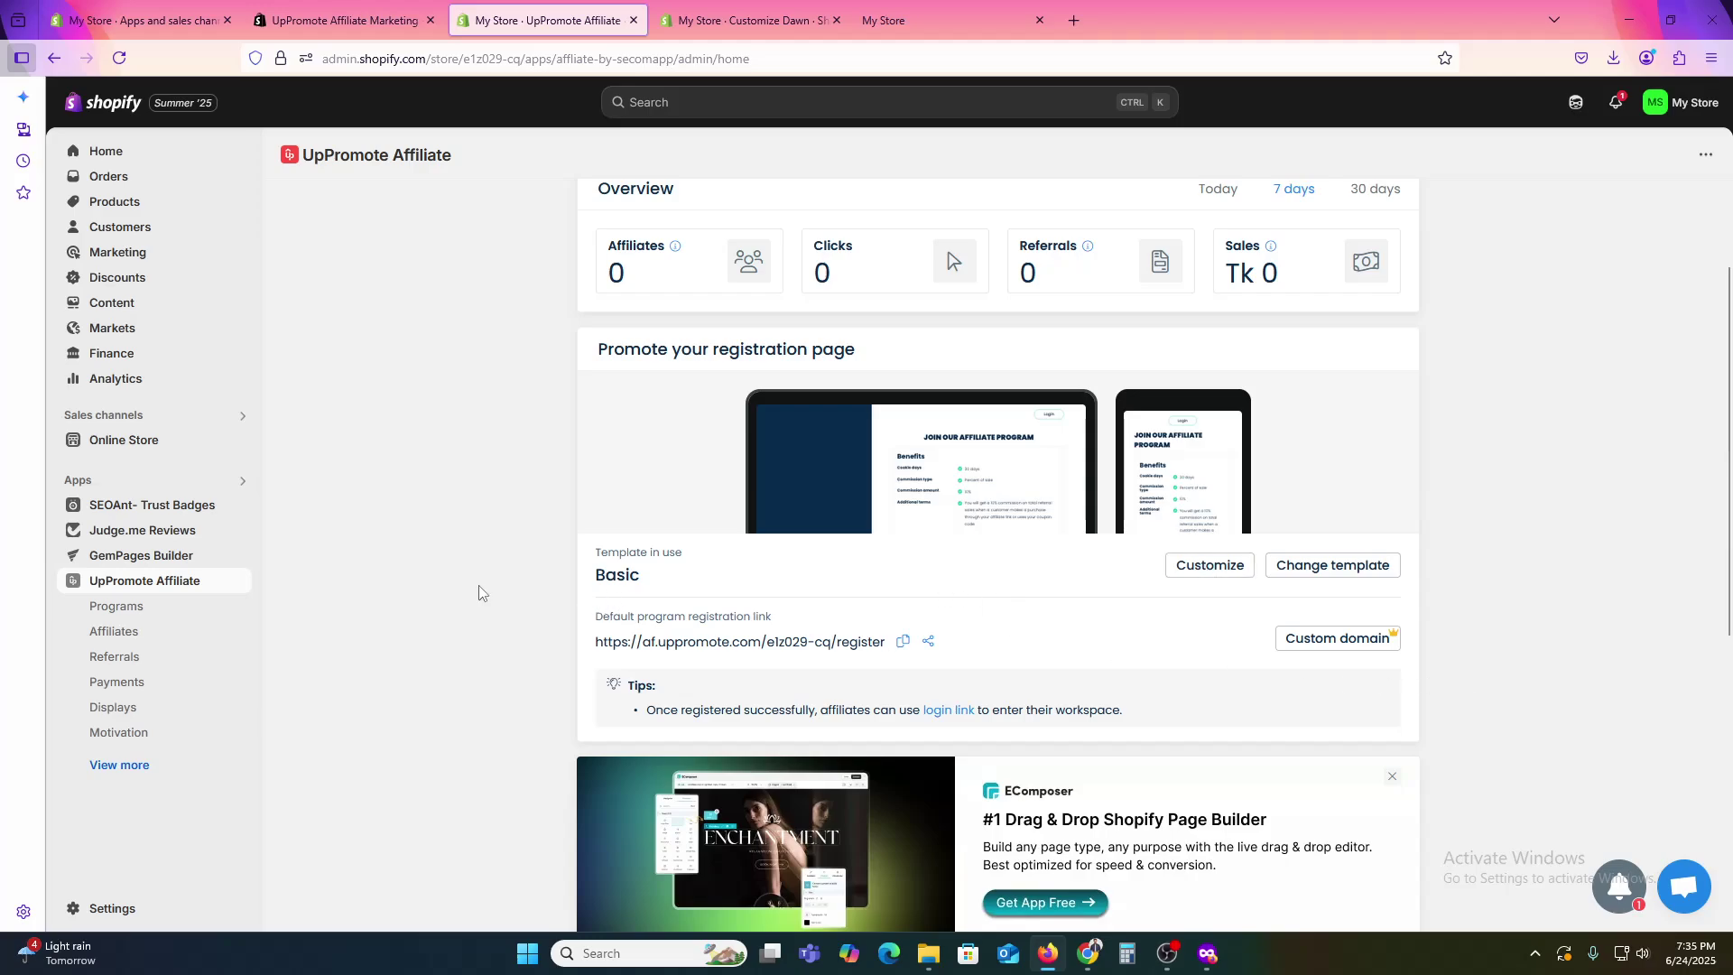
left_click(144, 631)
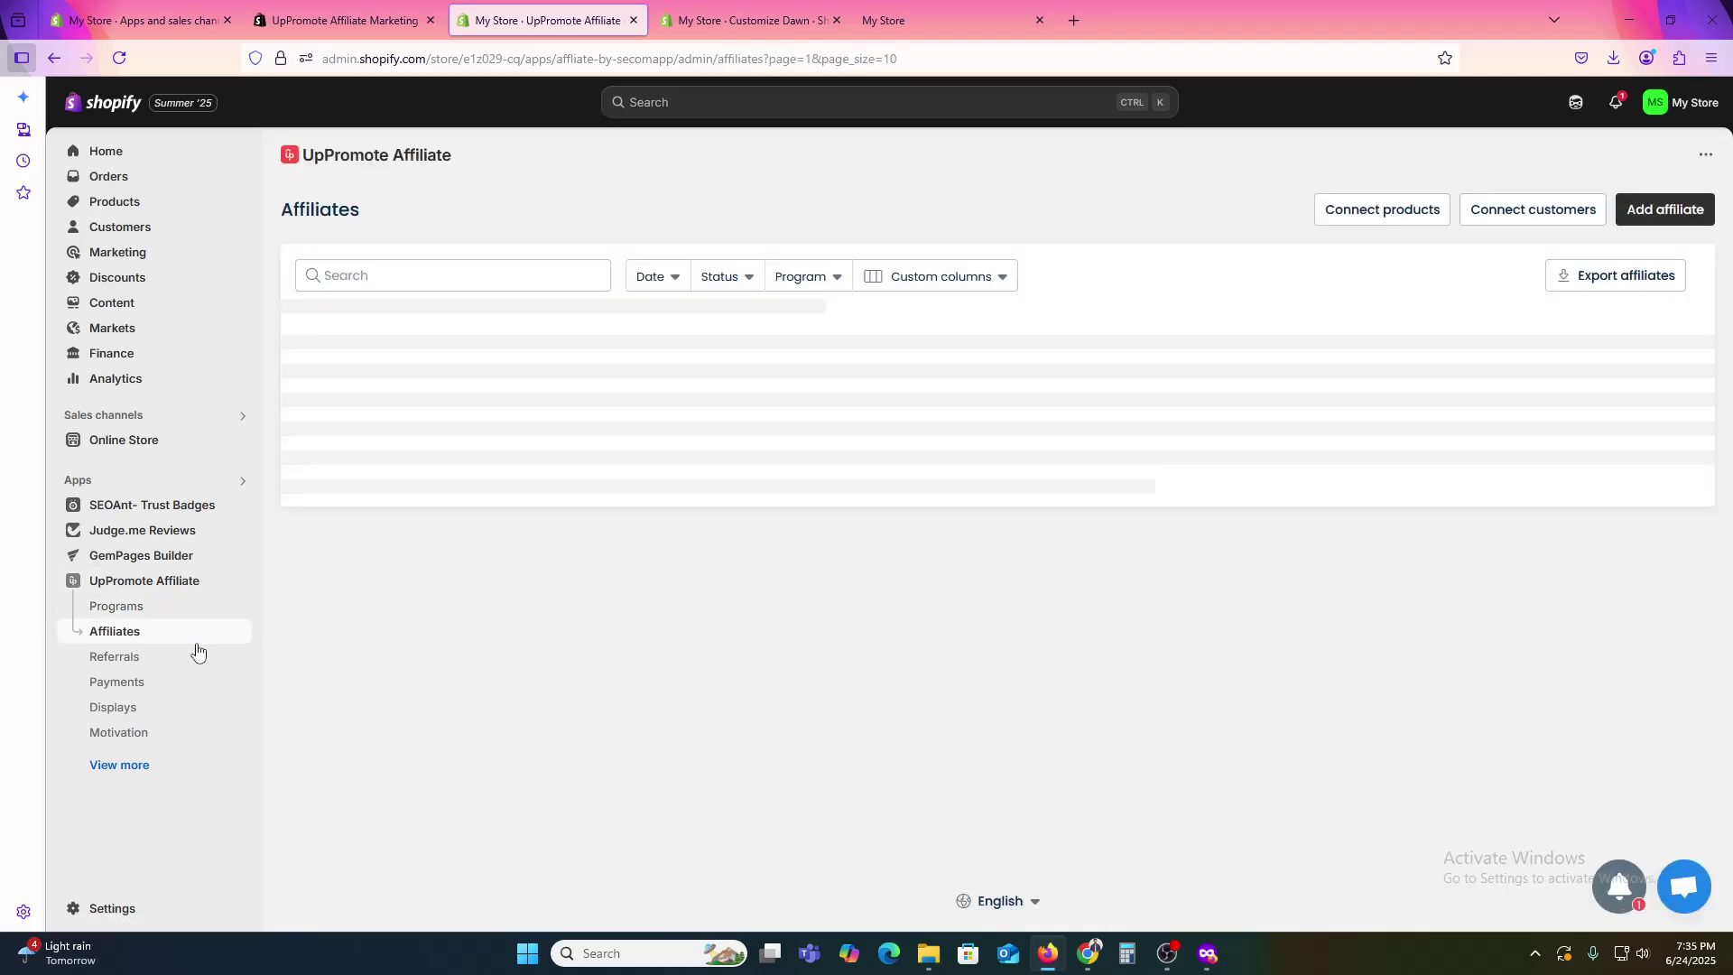